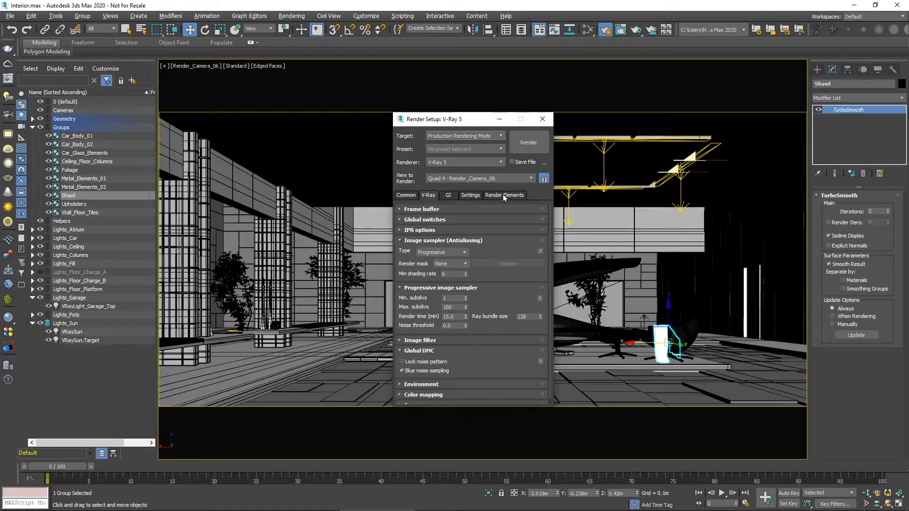
# - Set the VRayDenoiser render element's denoising engine to Default V-Ray denoiser
pyautogui.moveTo(548, 253); pyautogui.dragTo(547, 347)
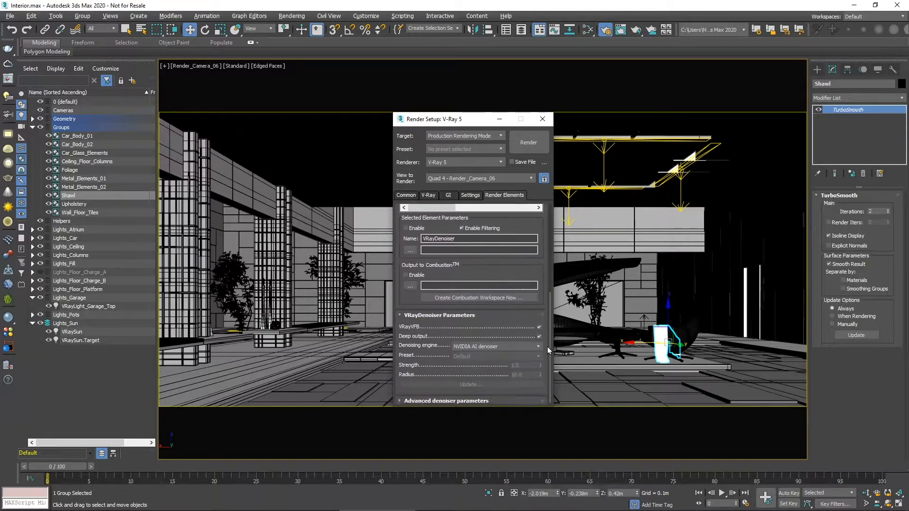
pyautogui.click(524, 347)
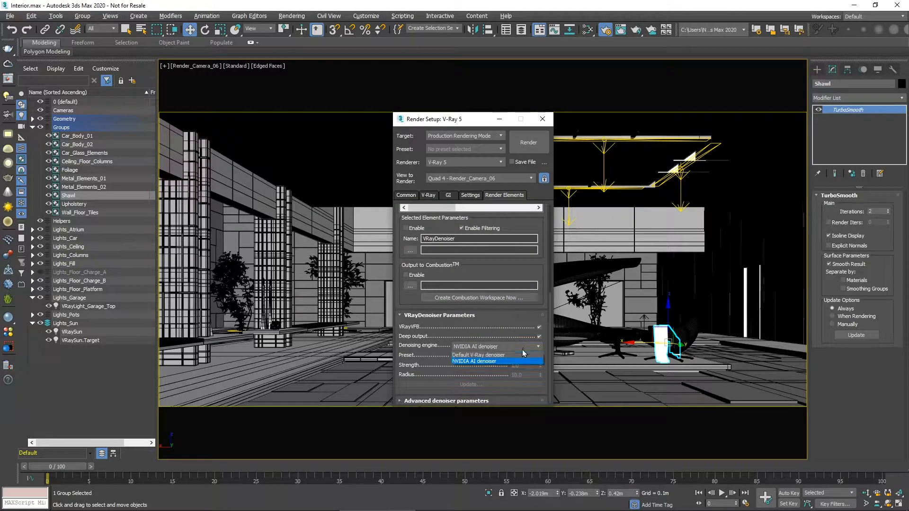
pyautogui.click(522, 355)
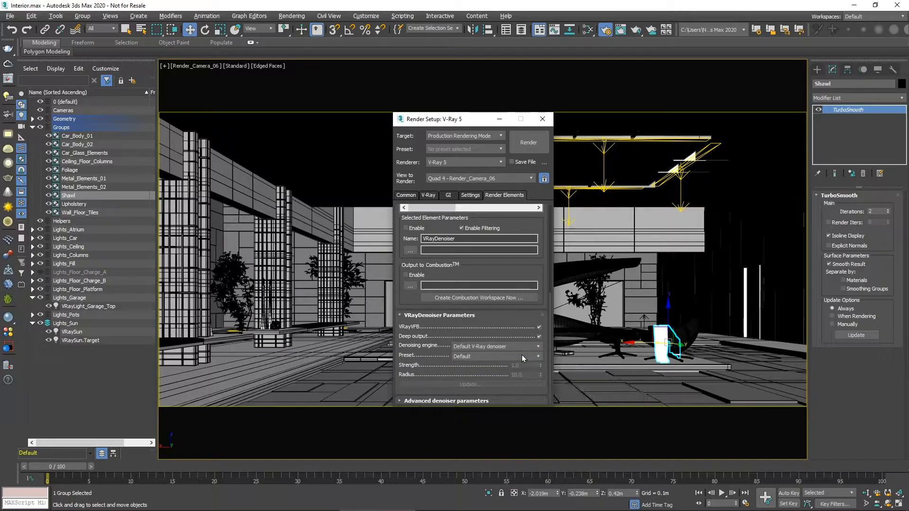
# - Add a VRayBackToBeauty render element and show its parameters
pyautogui.moveTo(549, 326); pyautogui.dragTo(562, 239)
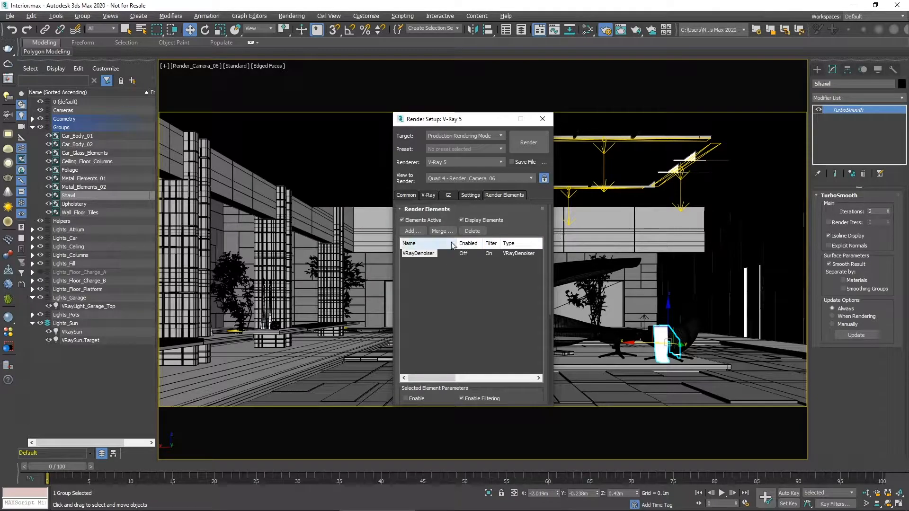
pyautogui.click(418, 232)
pyautogui.click(425, 211)
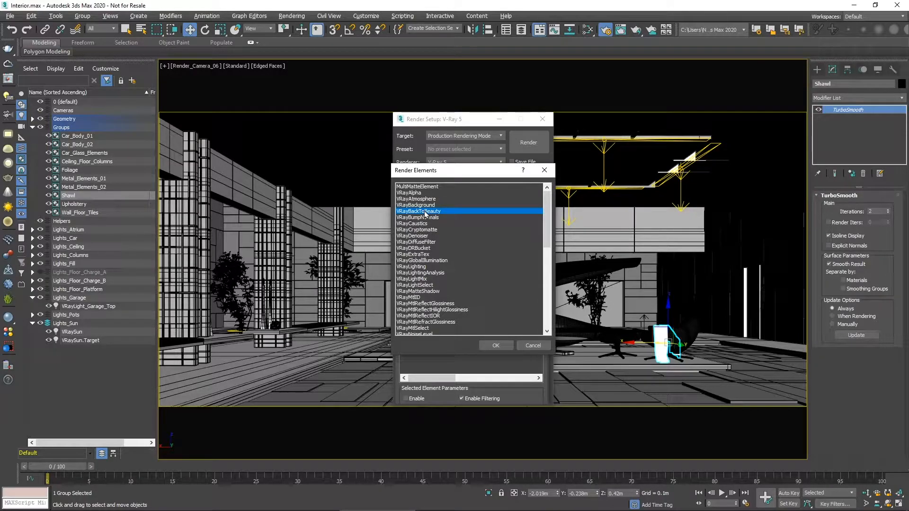
pyautogui.click(493, 346)
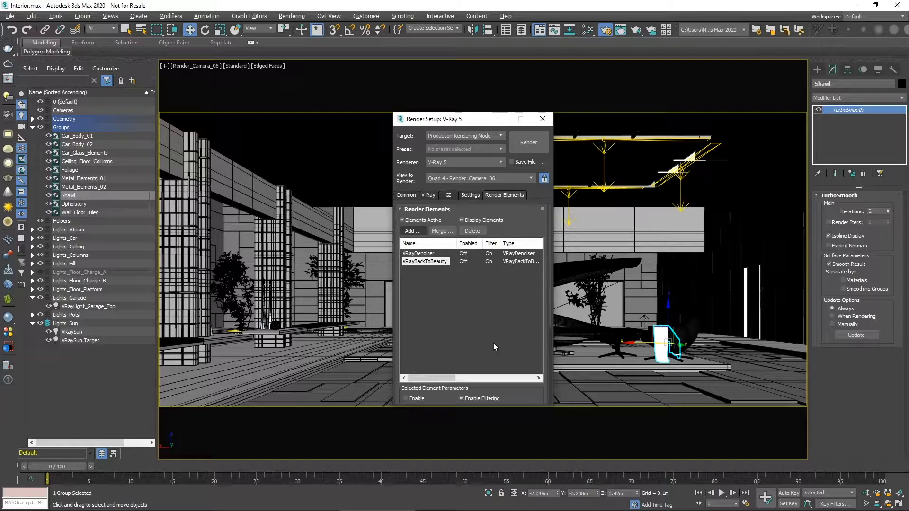
pyautogui.moveTo(549, 319); pyautogui.dragTo(550, 396)
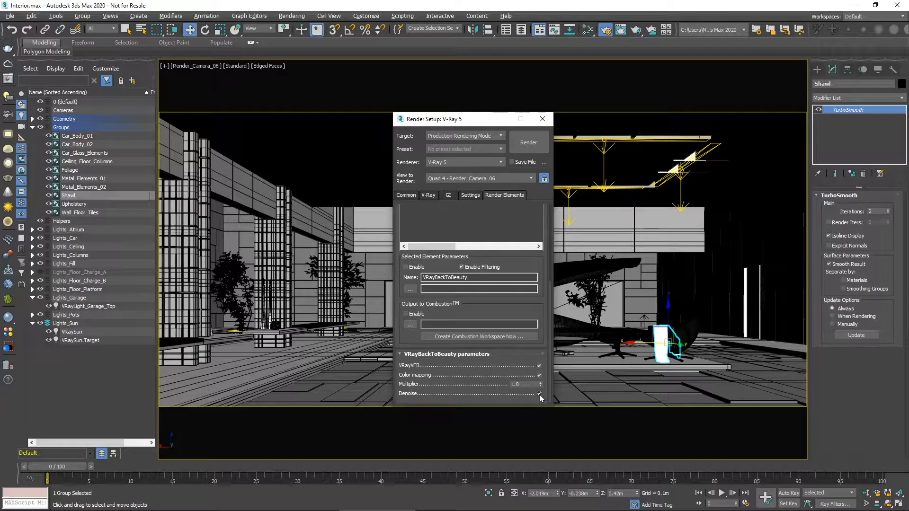
# - Add a VRayLightMix render element and group its lights by Layers
pyautogui.moveTo(549, 359); pyautogui.dragTo(558, 282)
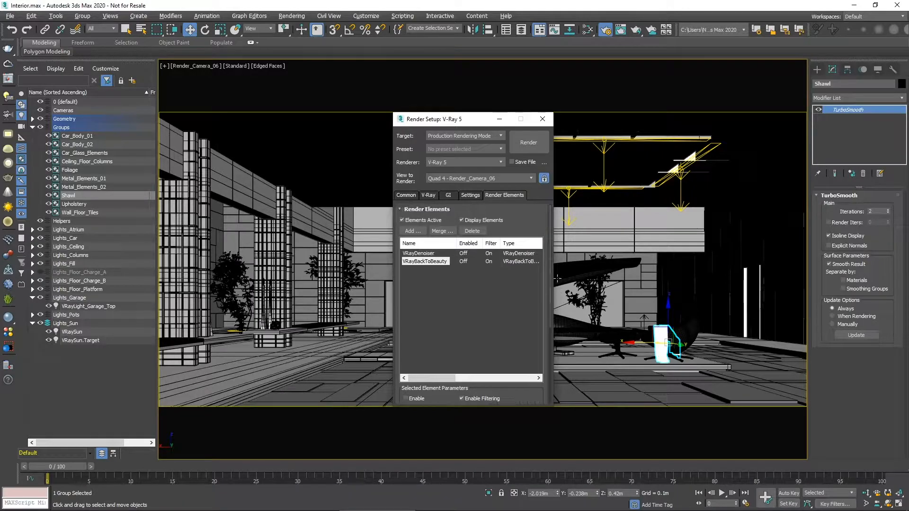
pyautogui.click(410, 231)
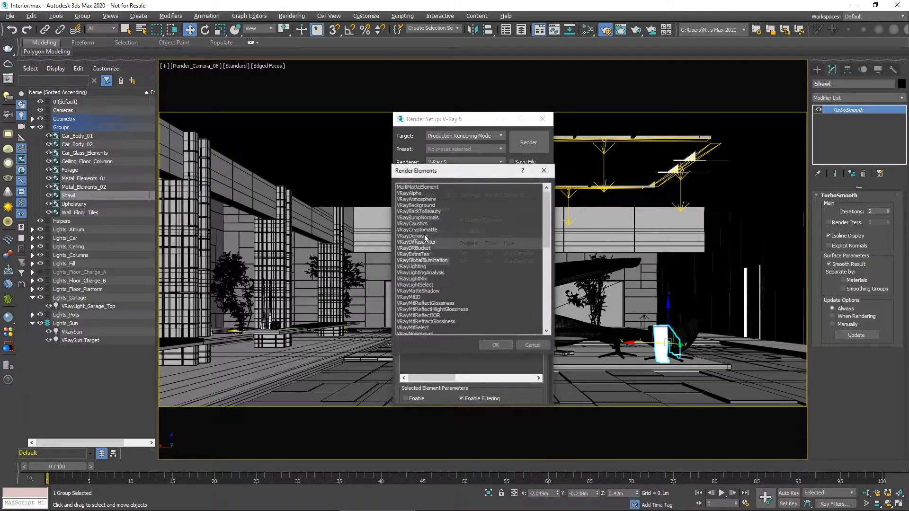
pyautogui.click(415, 279)
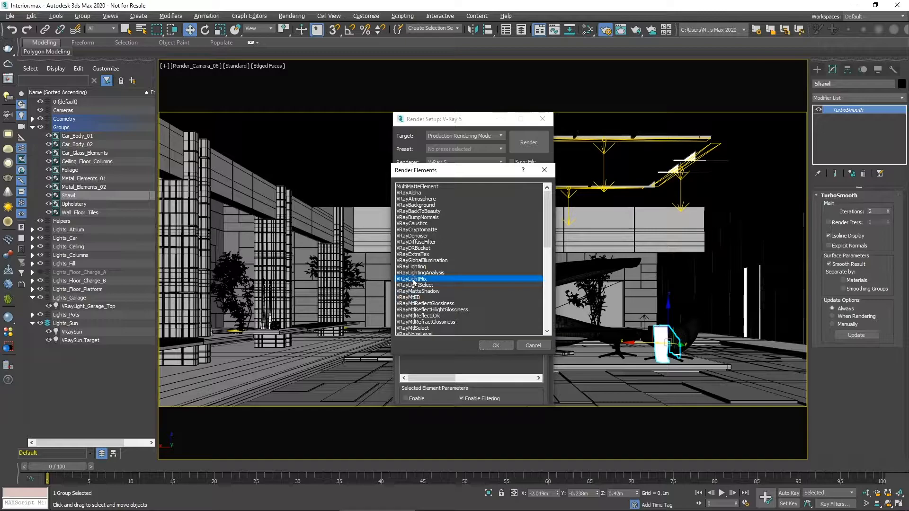
pyautogui.click(492, 345)
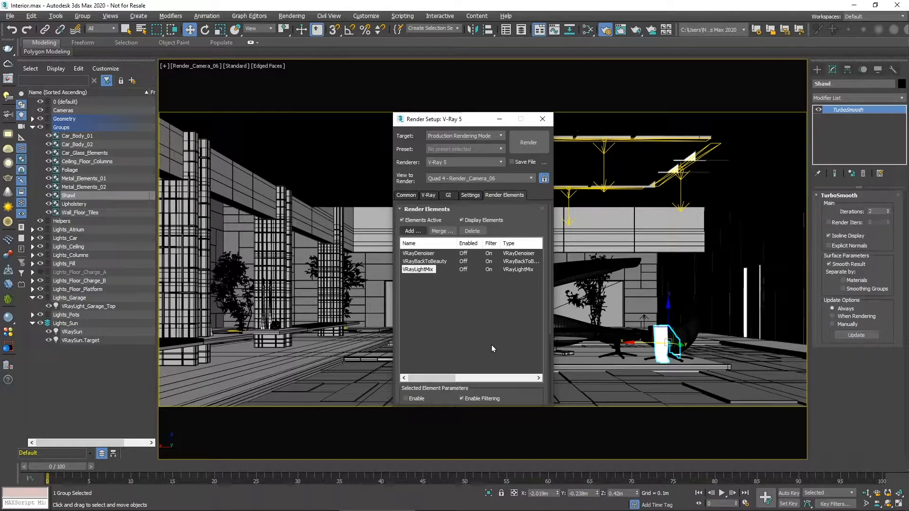
pyautogui.moveTo(549, 320); pyautogui.dragTo(553, 390)
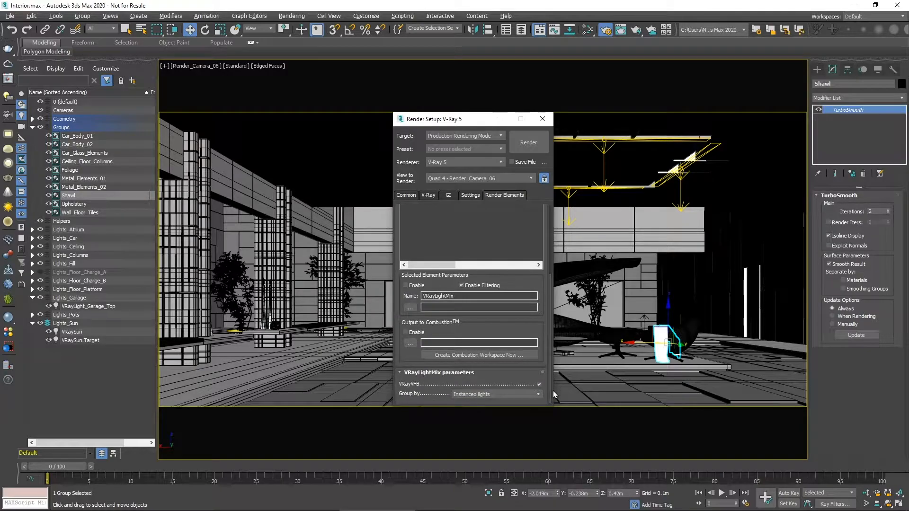
pyautogui.click(538, 394)
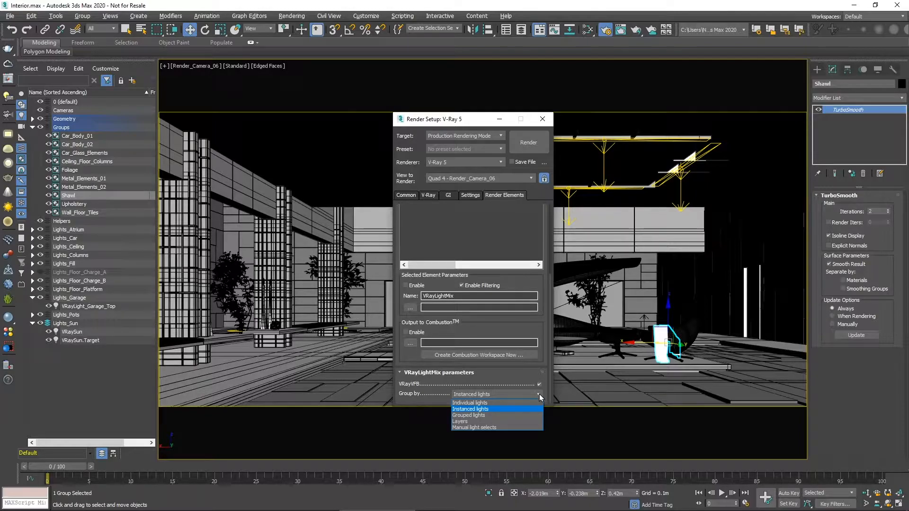
pyautogui.click(521, 422)
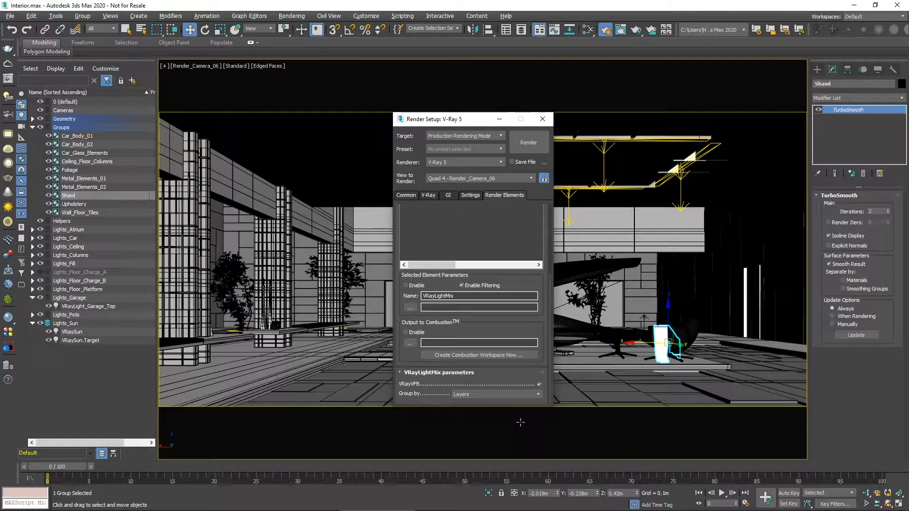
# - Set the image sampler type to Bucket with a noise threshold of 0.008 and render the scene
pyautogui.click(427, 195)
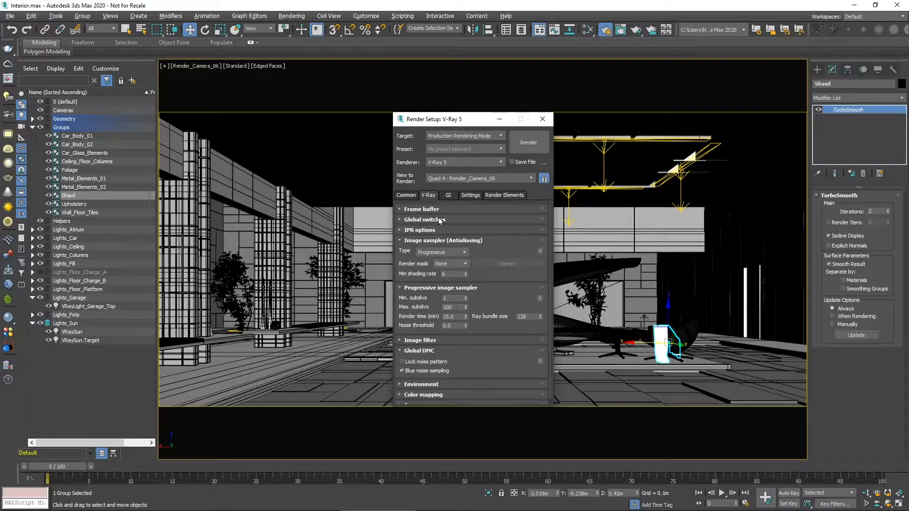
pyautogui.click(458, 252)
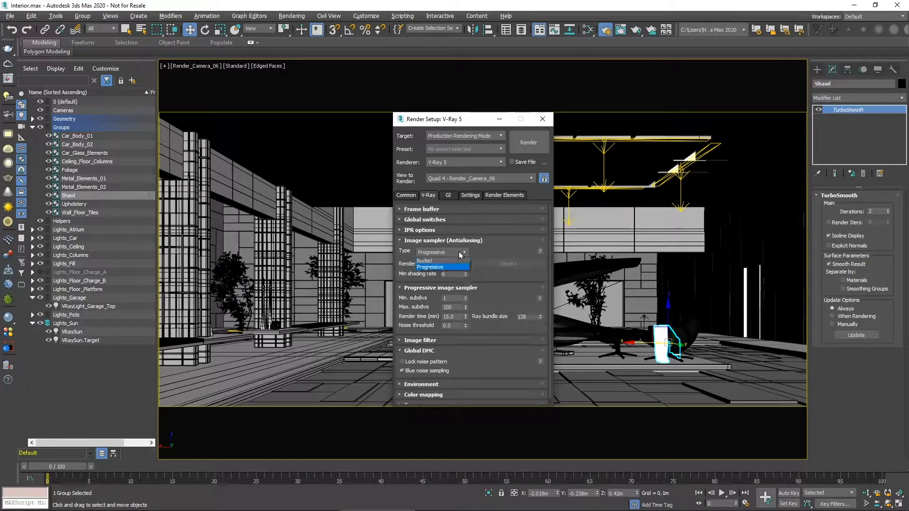
pyautogui.click(458, 260)
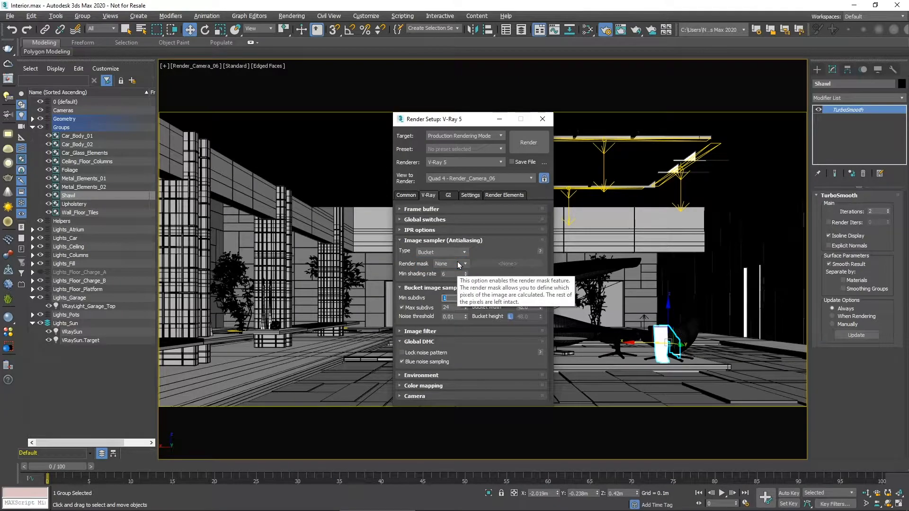
pyautogui.doubleClick(450, 316)
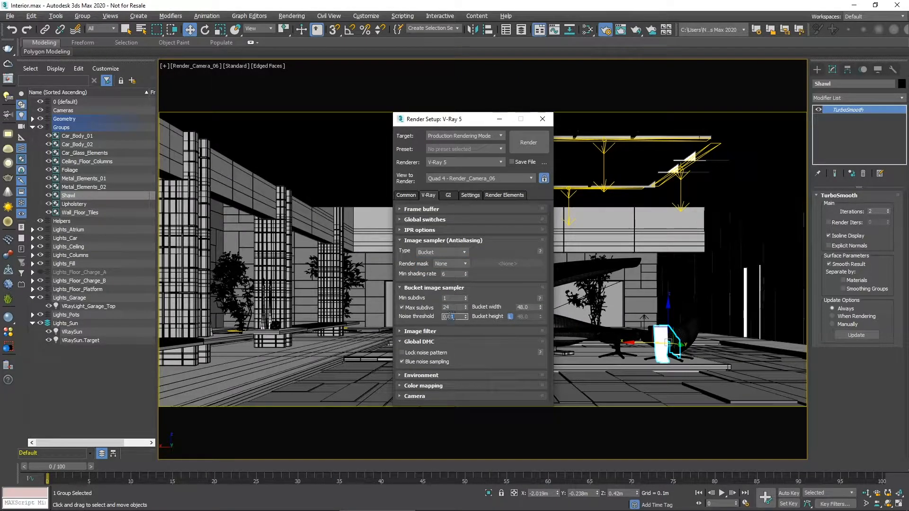
pyautogui.write('0.008')
pyautogui.press('Return')
pyautogui.click(525, 147)
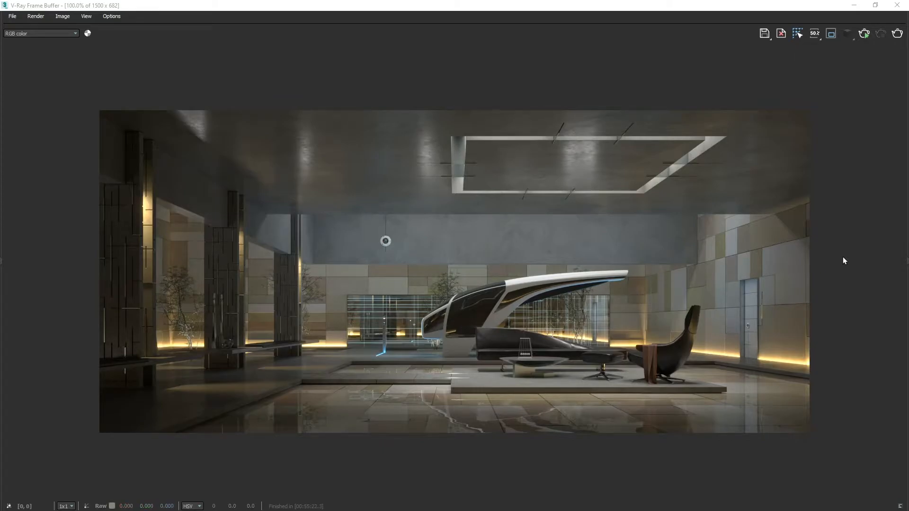
# - Show the LightMix source layer's properties in the frame buffer and switch off every light group except Self Illumination
pyautogui.click(906, 261)
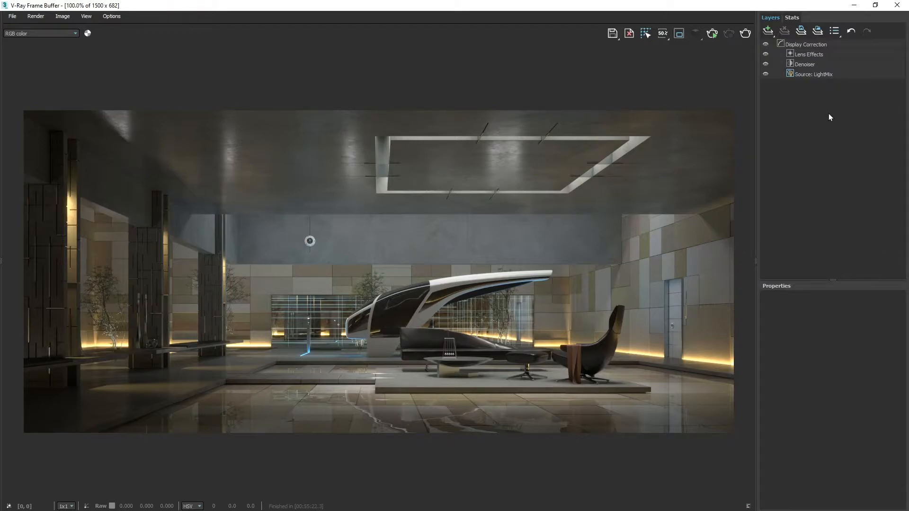
pyautogui.click(824, 74)
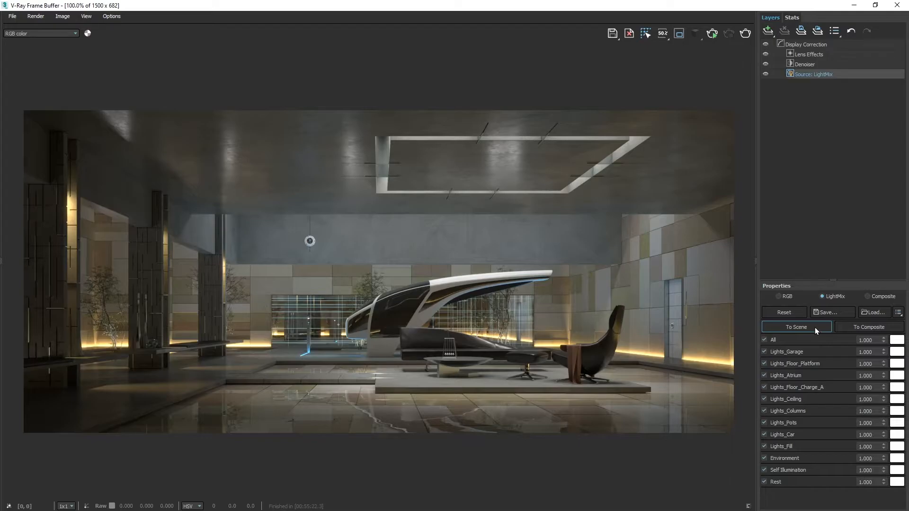
pyautogui.click(764, 339)
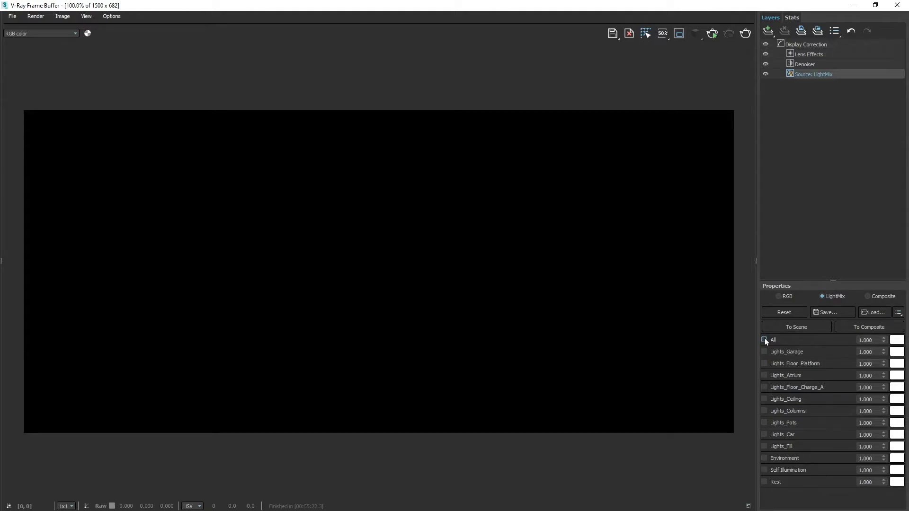
pyautogui.click(764, 469)
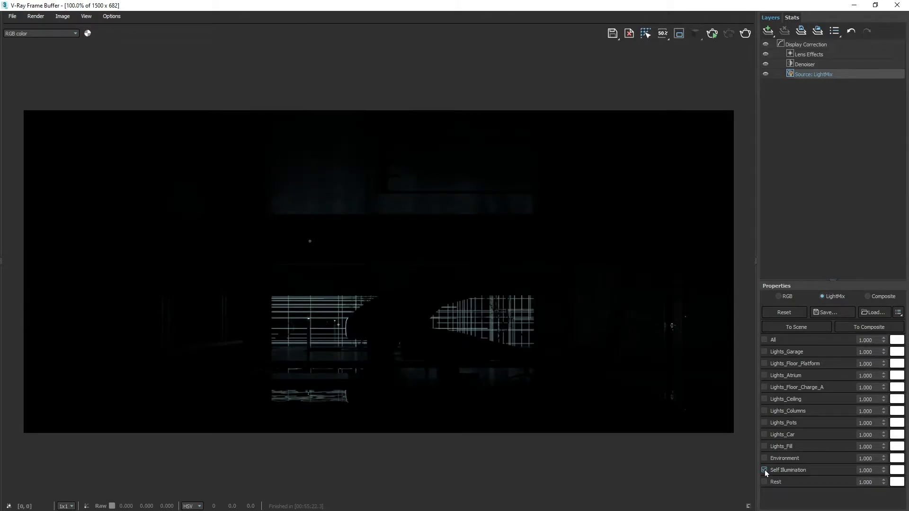
# - Enable the Lights_Car group in the light mix and set its intensity to 4
pyautogui.click(763, 434)
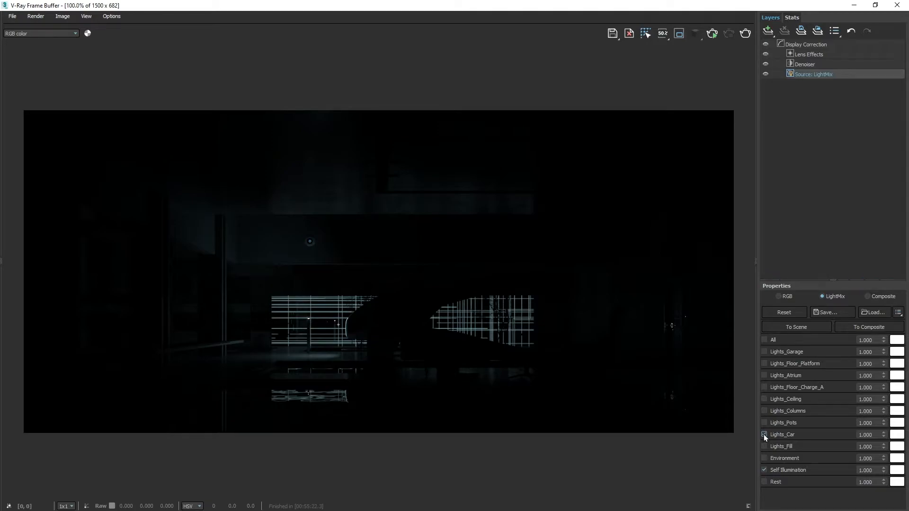
pyautogui.doubleClick(874, 436)
pyautogui.write('4')
pyautogui.press('Return')
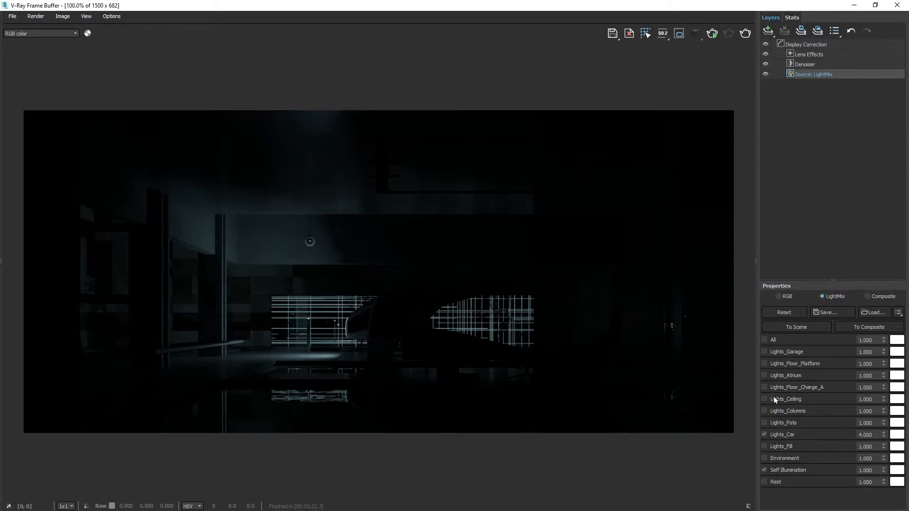
# - Enable the Lights_Floor_Charge_A group in the light mix and set its intensity to 2
pyautogui.click(764, 387)
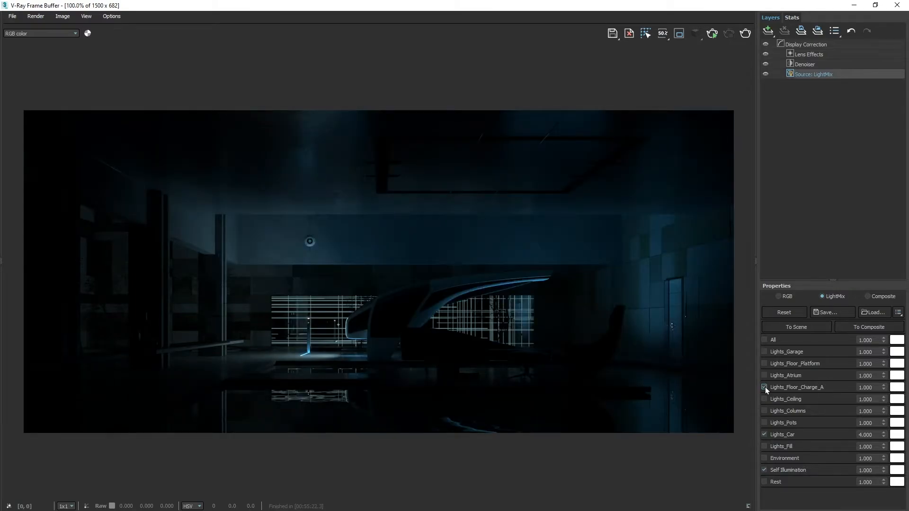
pyautogui.moveTo(872, 387); pyautogui.dragTo(848, 388)
pyautogui.write('2')
pyautogui.press('Return')
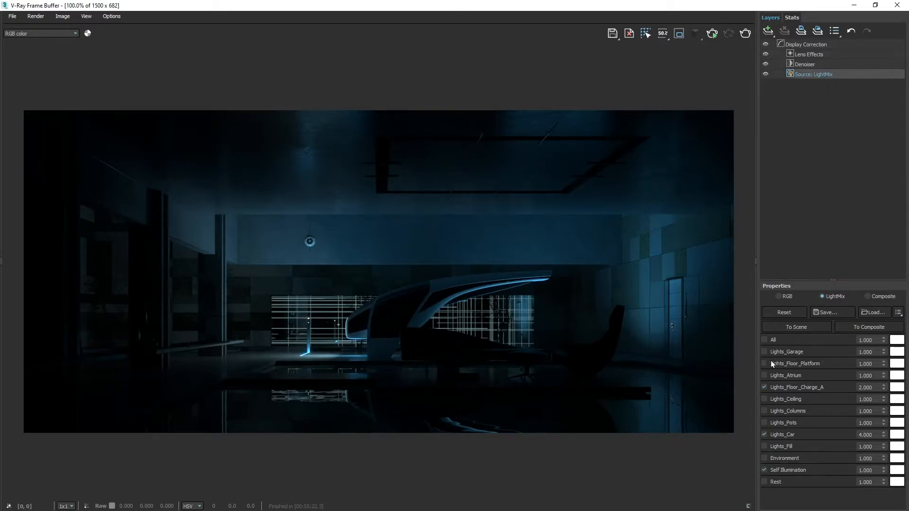
# - Enable the Lights_Garage group and tint it light cyan (#8fffff)
pyautogui.click(763, 351)
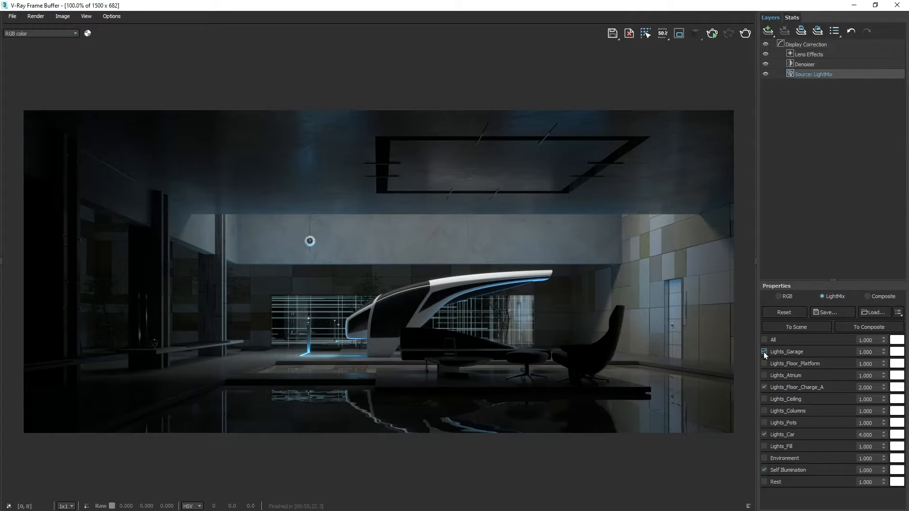
pyautogui.click(892, 354)
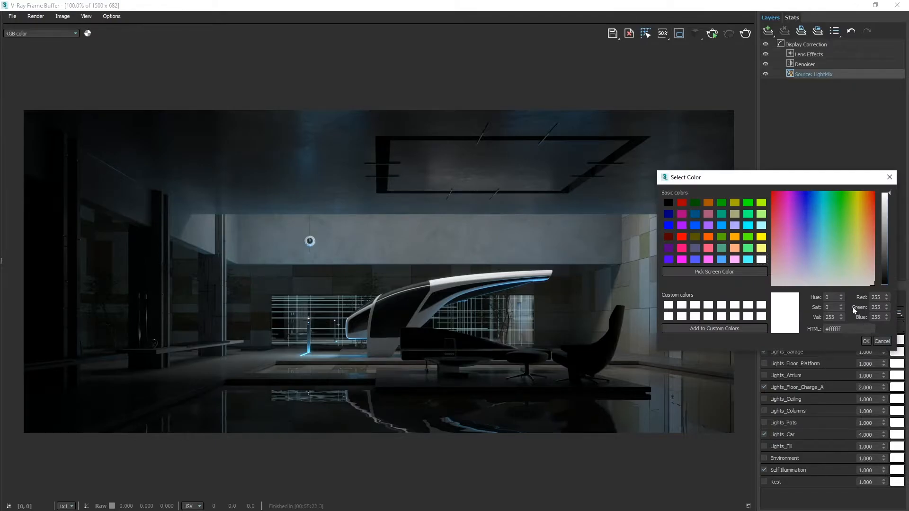
pyautogui.moveTo(778, 201); pyautogui.dragTo(823, 245)
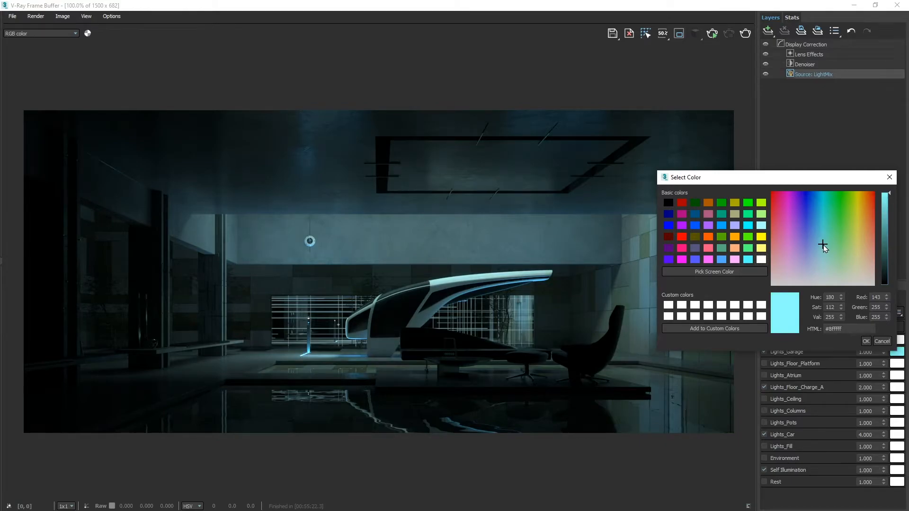
pyautogui.click(865, 341)
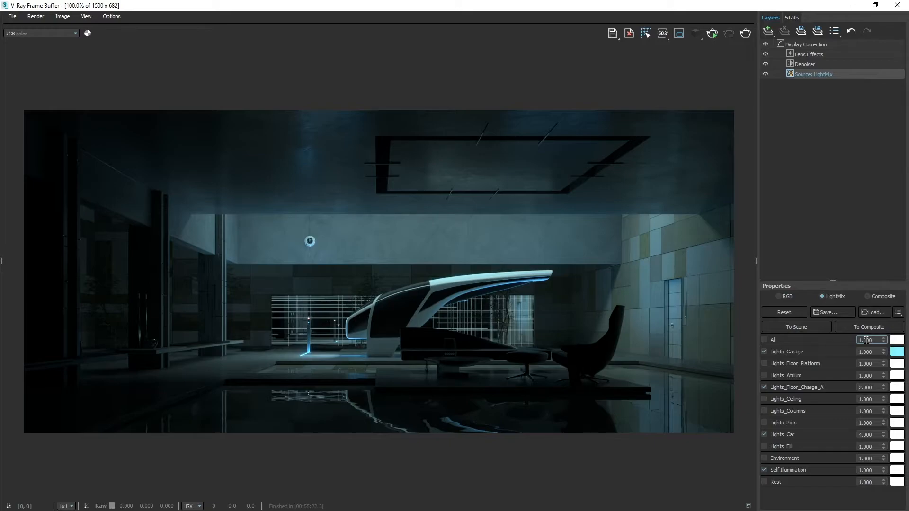
# - Enable the Lights_Columns group in the light mix and set its intensity to 2
pyautogui.click(764, 410)
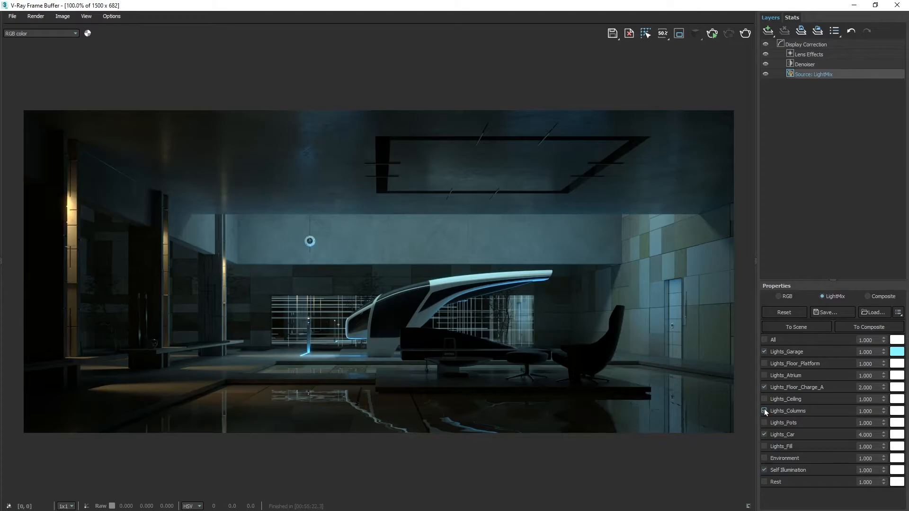
pyautogui.doubleClick(866, 411)
pyautogui.write('2')
pyautogui.press('Return')
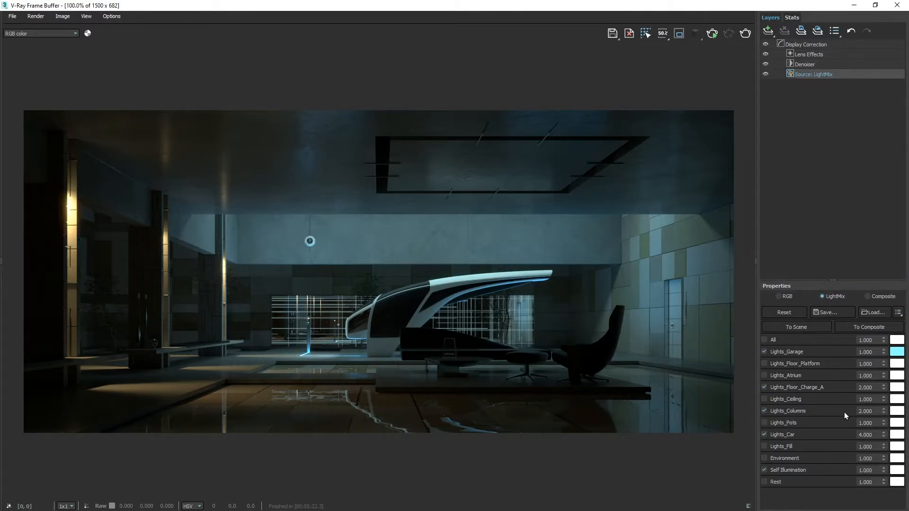
# - Enable the Lights_Fill group in the light mix and set its intensity to 10
pyautogui.click(764, 446)
pyautogui.doubleClick(865, 446)
pyautogui.write('10')
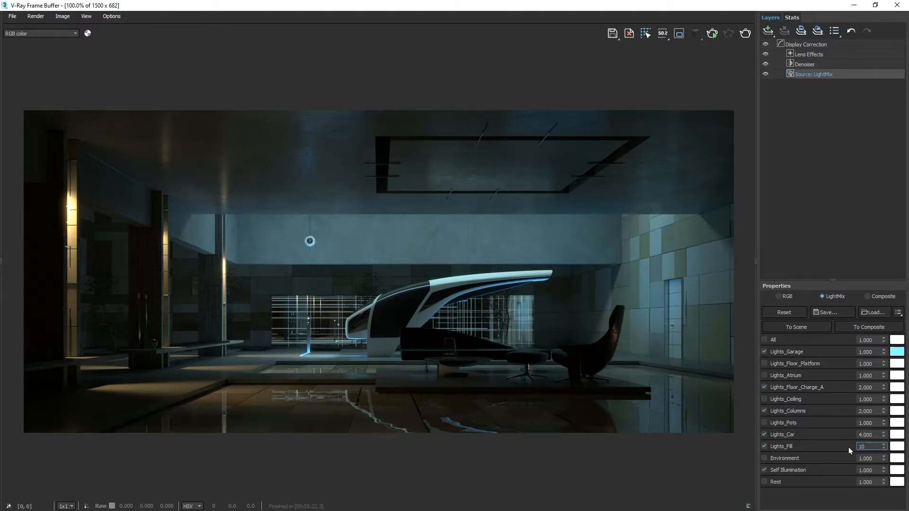
pyautogui.press('Return')
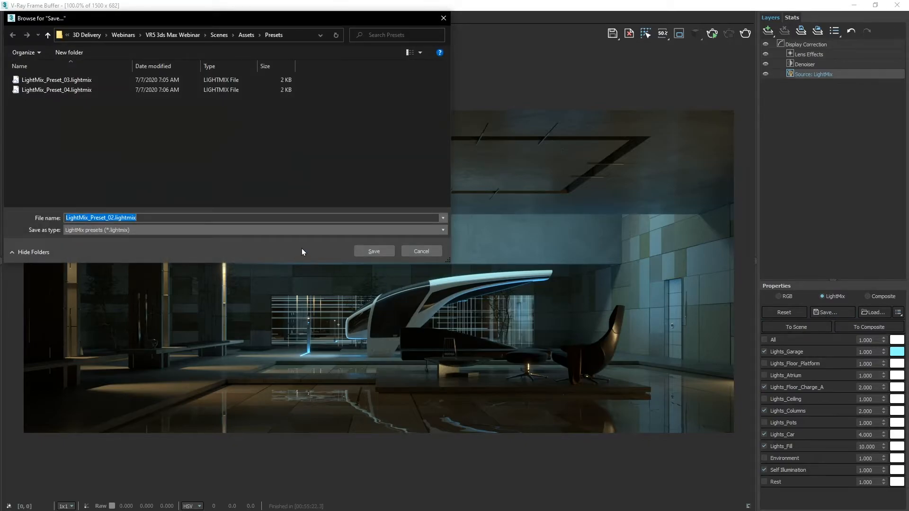
# - Save the current light mix as a preset named LightMix_Preset_01 in the Presets folder
pyautogui.write('LightMix_Preset_01')
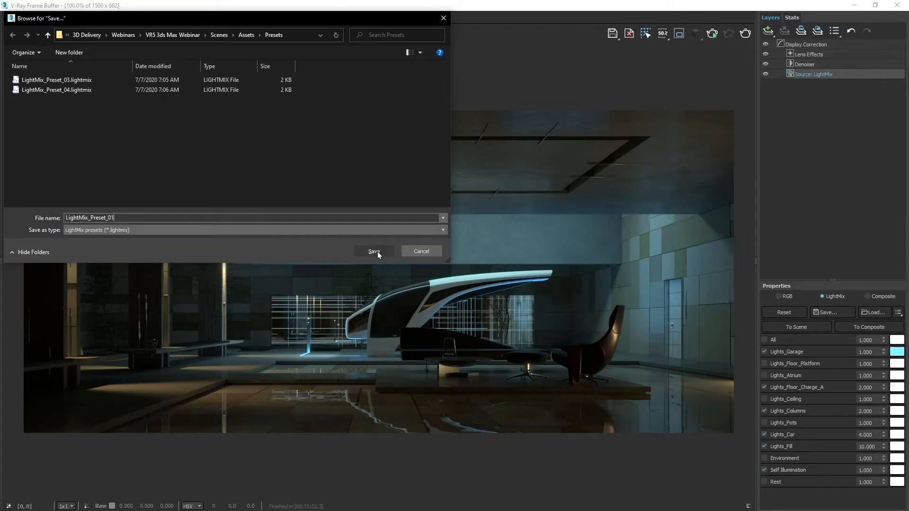
pyautogui.click(377, 252)
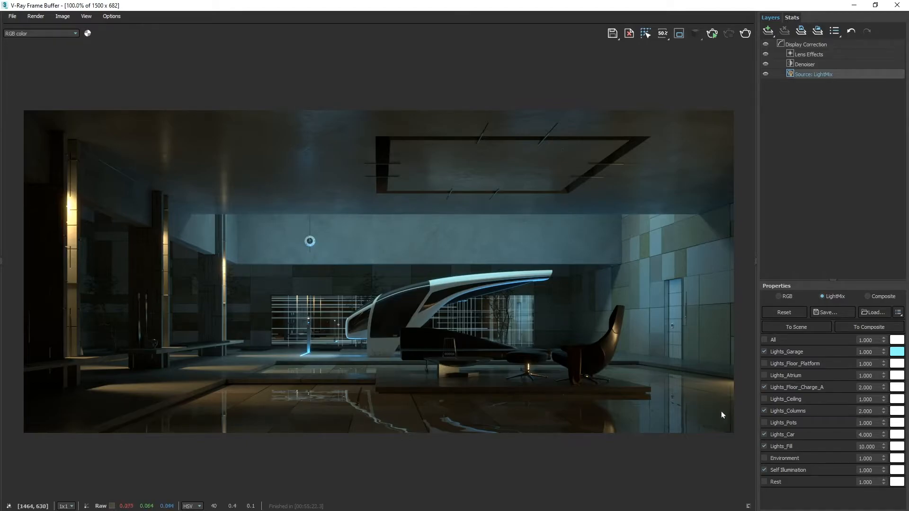
# - Enable the Lights_Pots, Lights_Floor_Platform and Lights_Ceiling groups, with the Lights_Ceiling intensity set to 3
pyautogui.click(764, 422)
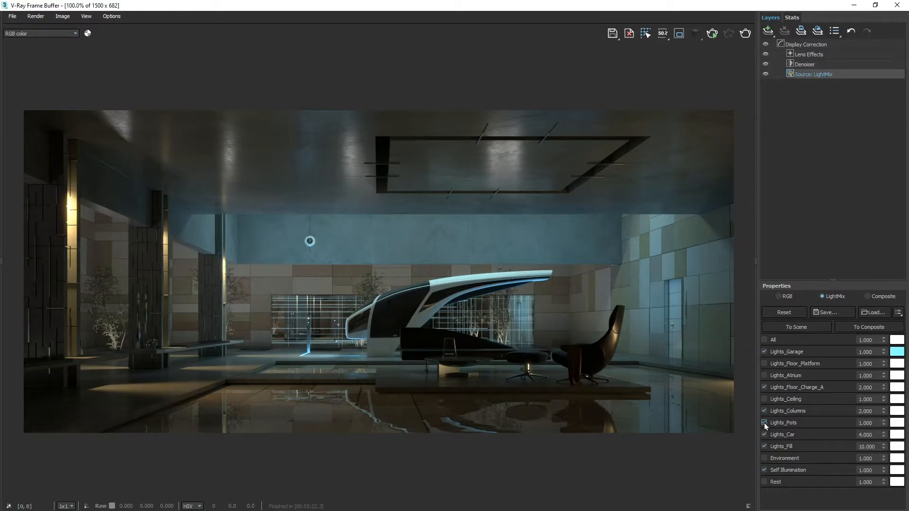
pyautogui.click(763, 363)
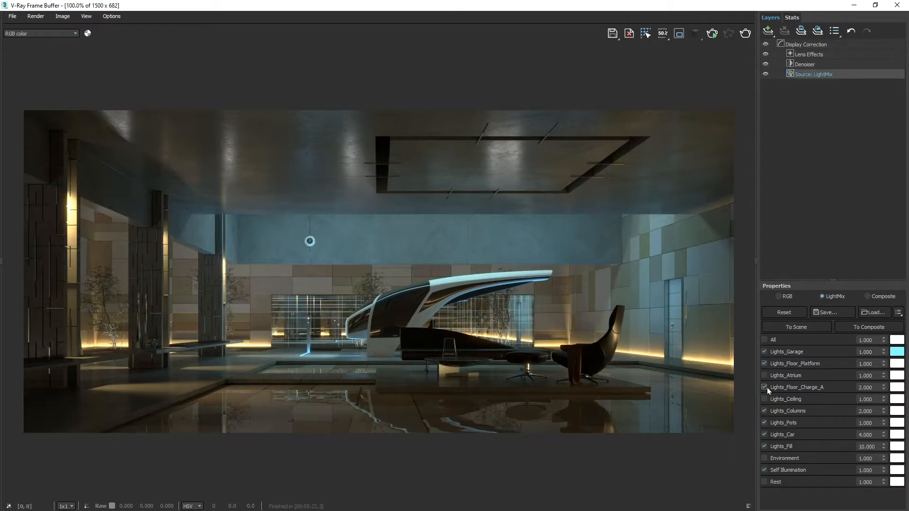
pyautogui.click(763, 399)
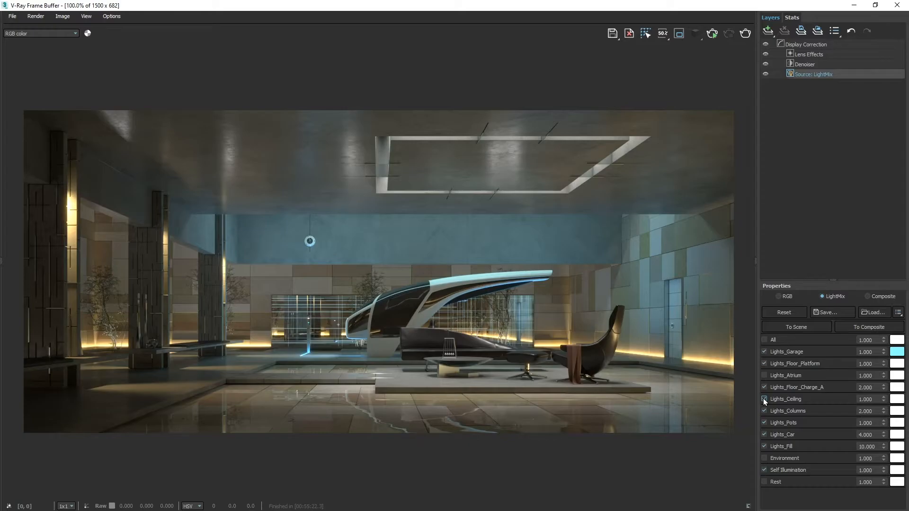
pyautogui.moveTo(876, 399); pyautogui.dragTo(854, 400)
pyautogui.write('3')
pyautogui.press('Return')
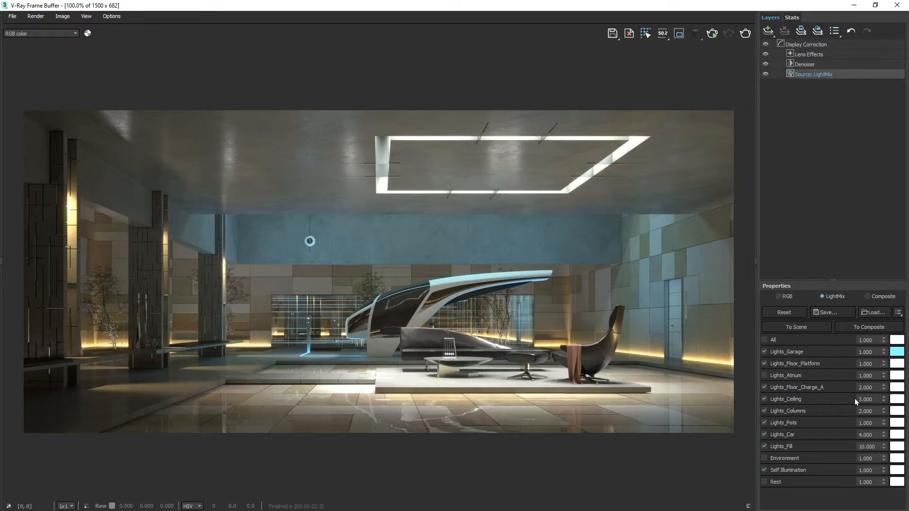
# - Preview the Lights_Ceiling group in isolation, restore the full mix and tint the group warm yellow (#ffd98b)
pyautogui.keyDown('ctrl'); pyautogui.click(763, 399); pyautogui.keyUp('ctrl')
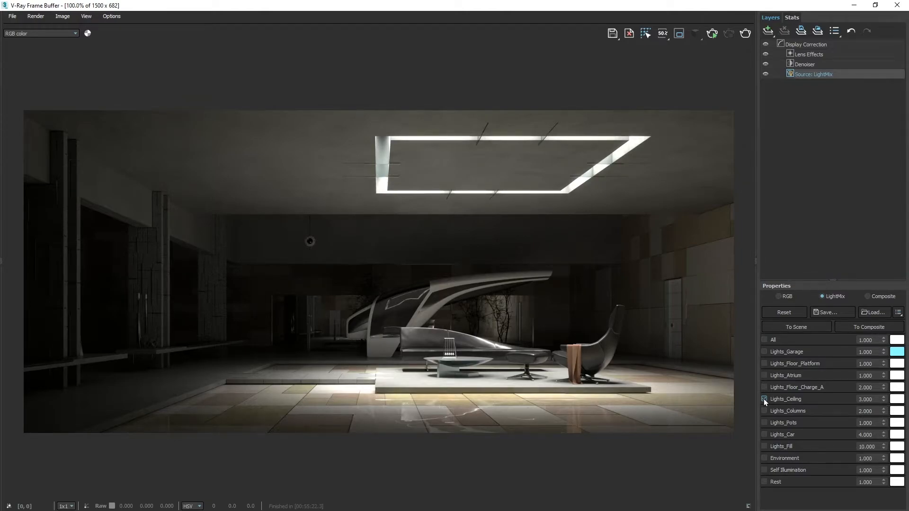
pyautogui.keyDown('ctrl'); pyautogui.click(763, 399); pyautogui.keyUp('ctrl')
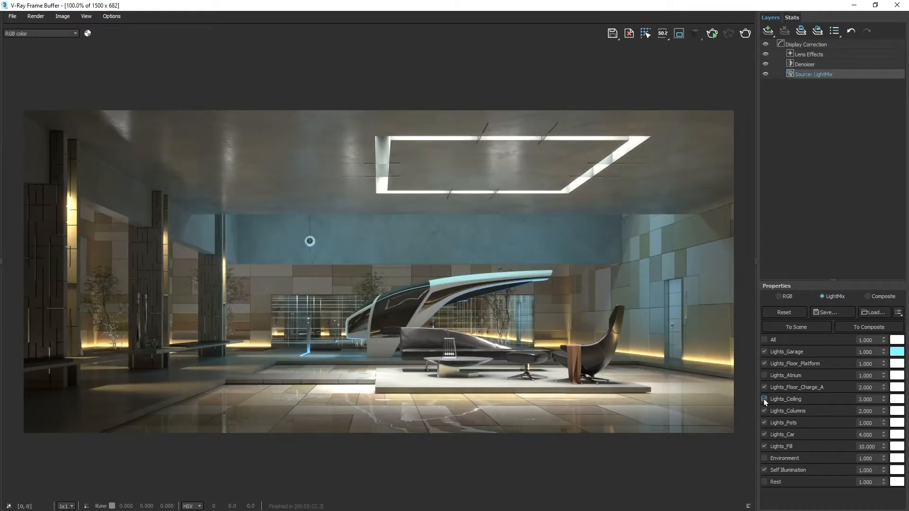
pyautogui.click(896, 399)
pyautogui.moveTo(774, 246); pyautogui.dragTo(864, 291)
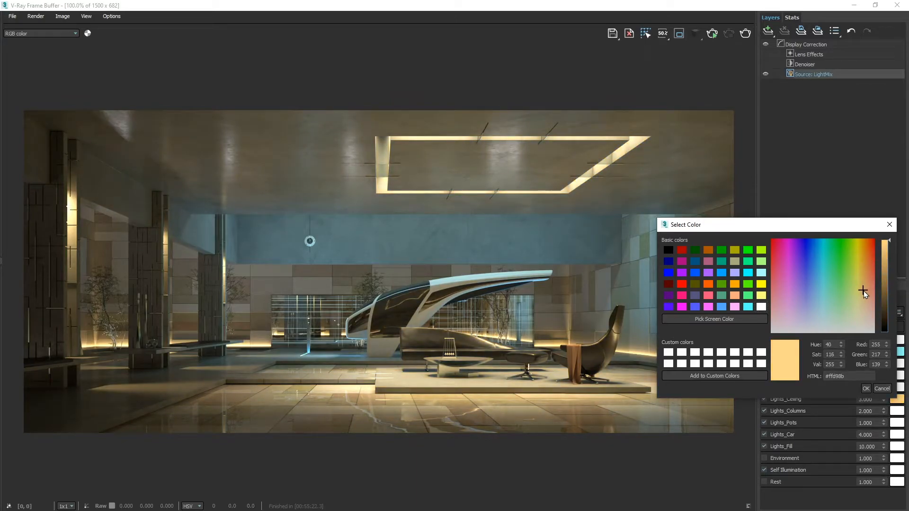
pyautogui.click(866, 388)
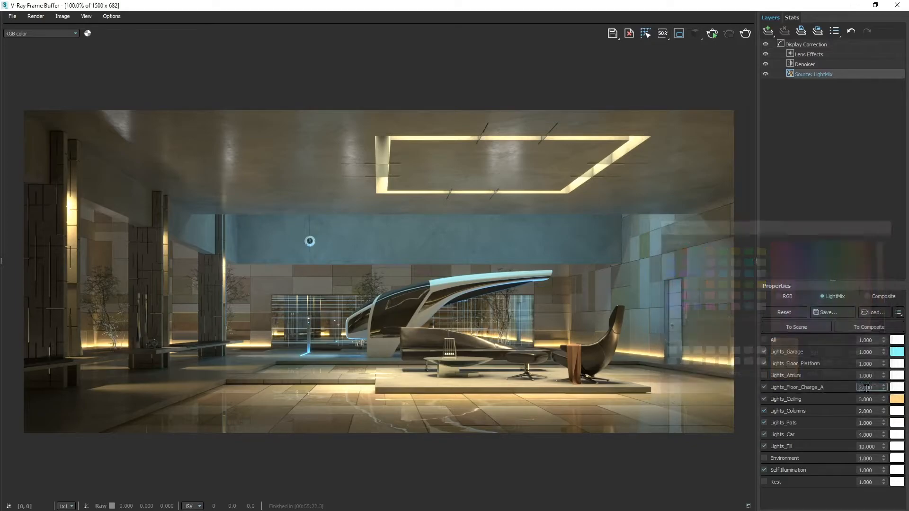
# - Save the warmer light mix as a preset named LightMix_Preset_02 in the Presets folder
pyautogui.click(834, 311)
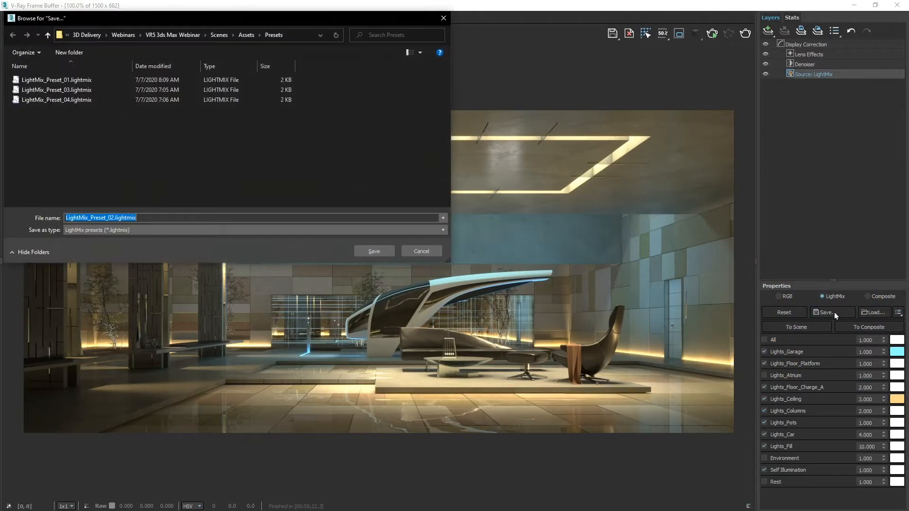
pyautogui.write('L')
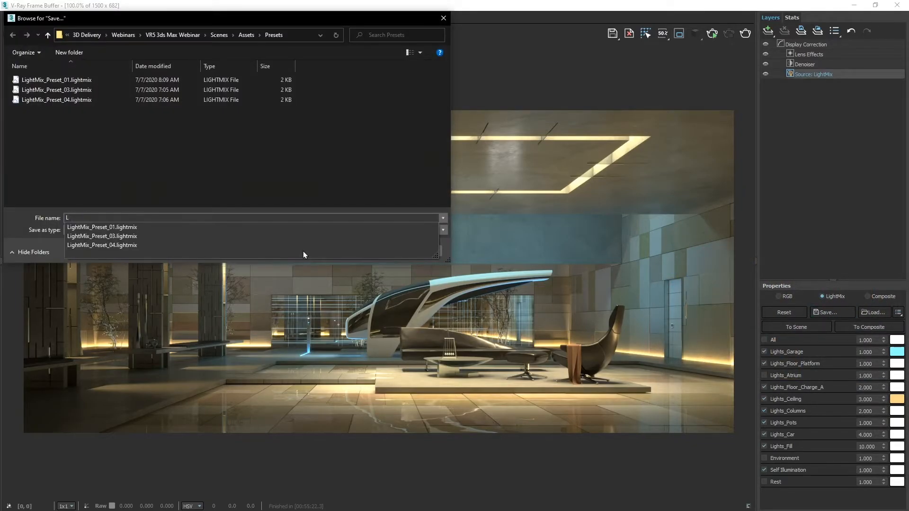
pyautogui.write('ightMix_Preset_02')
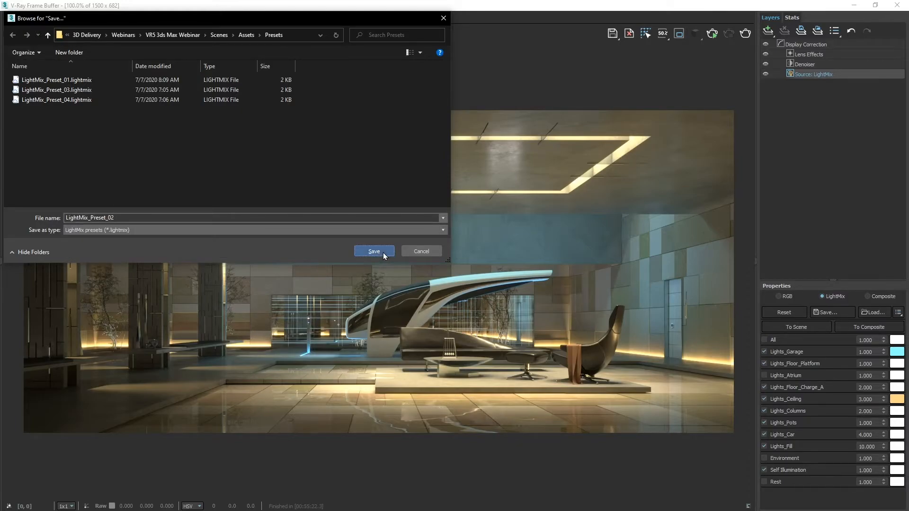
pyautogui.click(384, 253)
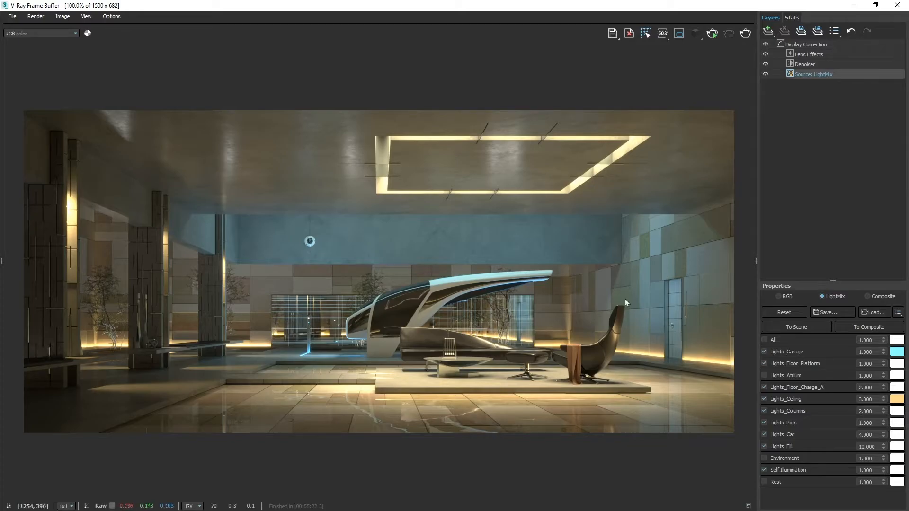
# - Load the LightMix_Preset_03.lightmix preset into the light mix
pyautogui.click(871, 312)
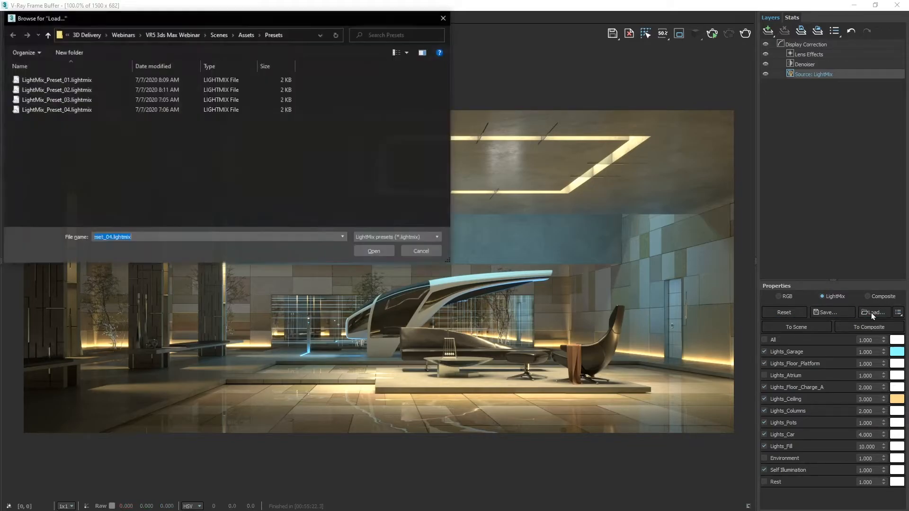
pyautogui.click(82, 100)
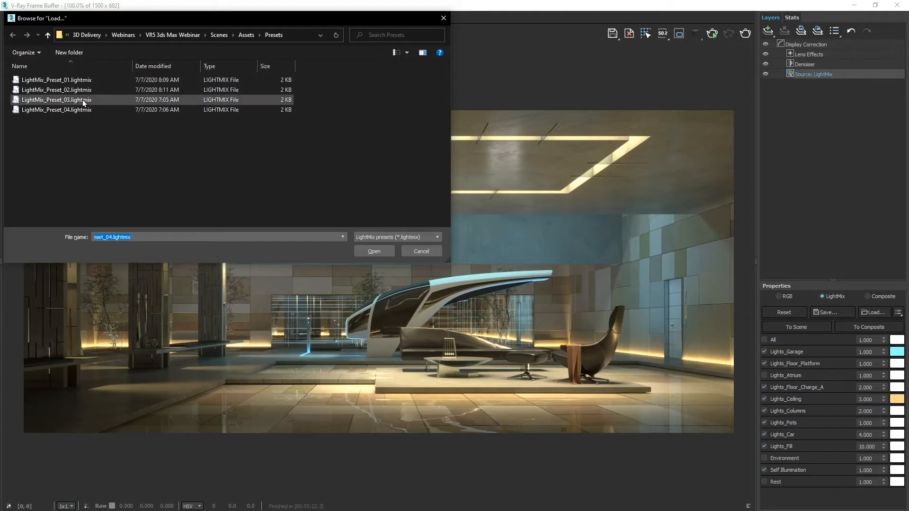
pyautogui.click(373, 251)
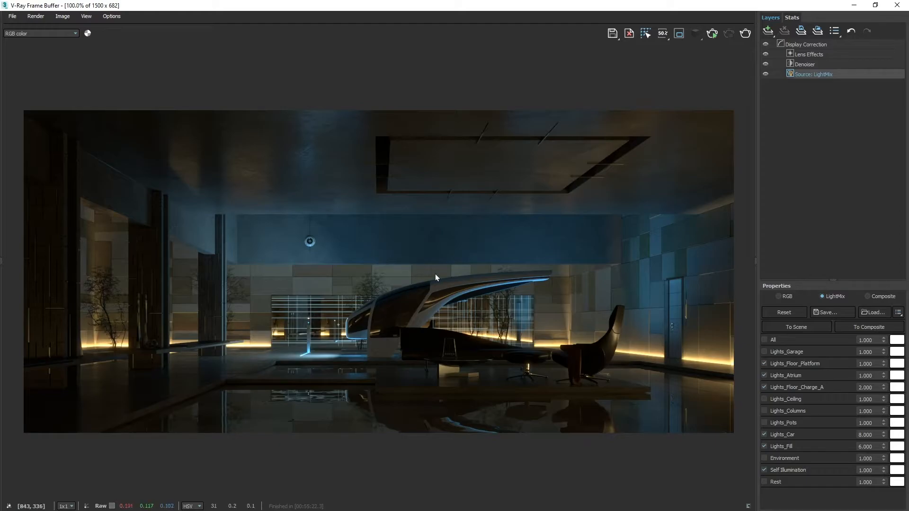
# - Load the LightMix_Preset_04.lightmix preset into the light mix
pyautogui.click(871, 314)
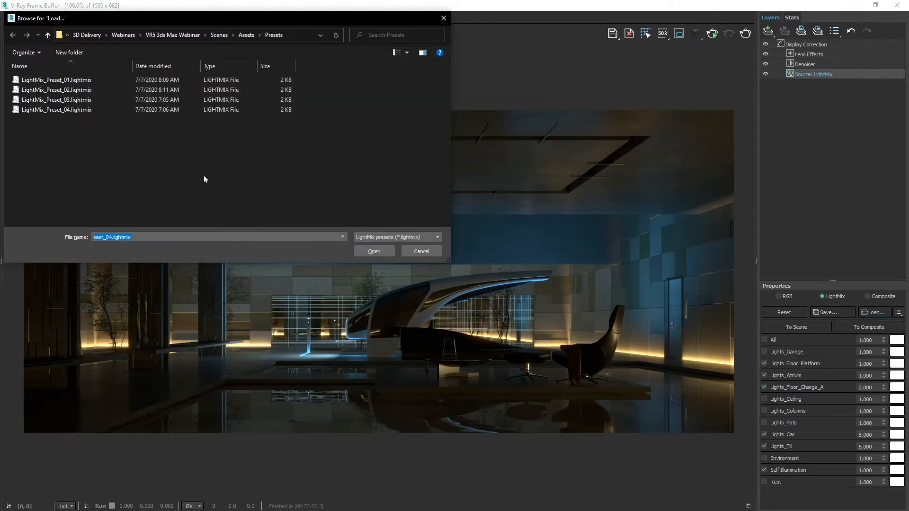
pyautogui.click(85, 112)
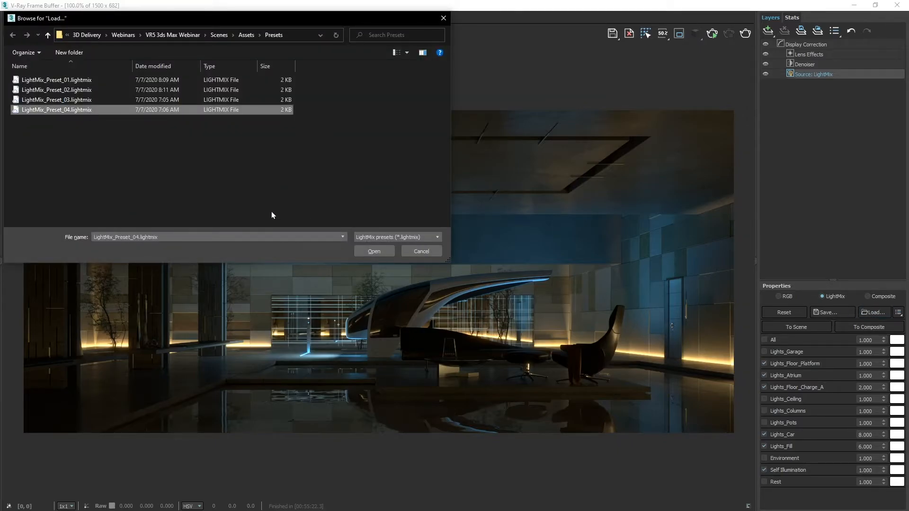
pyautogui.click(373, 250)
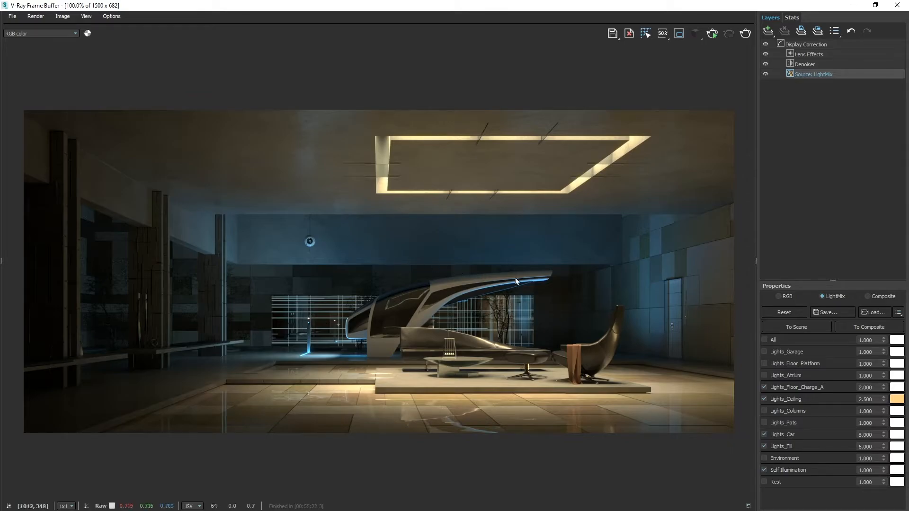
# - Preview the saved presets one after another from LightMix_Preset_04 back to LightMix_Preset_01 and apply LightMix_Preset_01
pyautogui.click(898, 313)
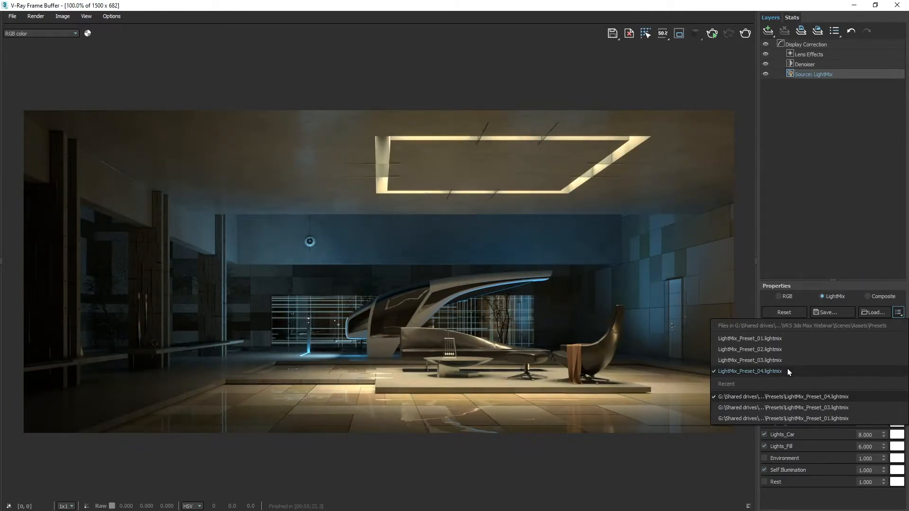
pyautogui.press('Up')
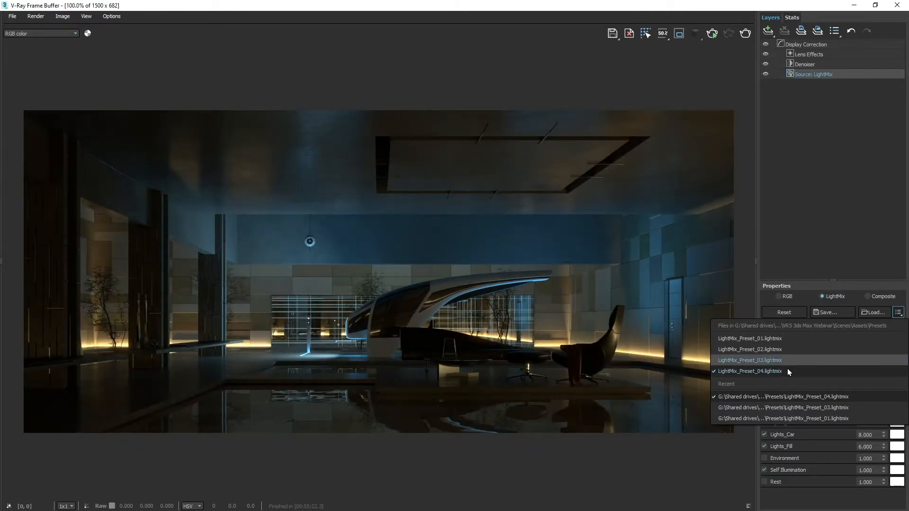
pyautogui.press('Up')
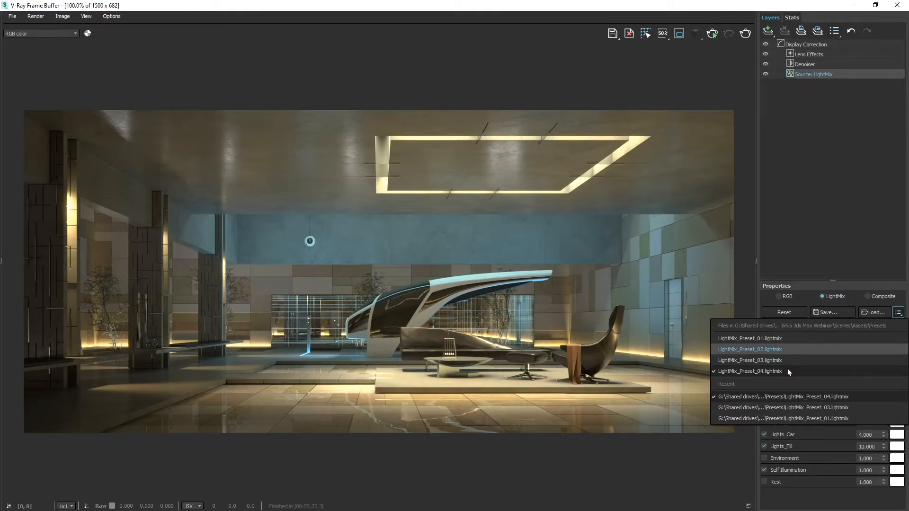
pyautogui.press('Up')
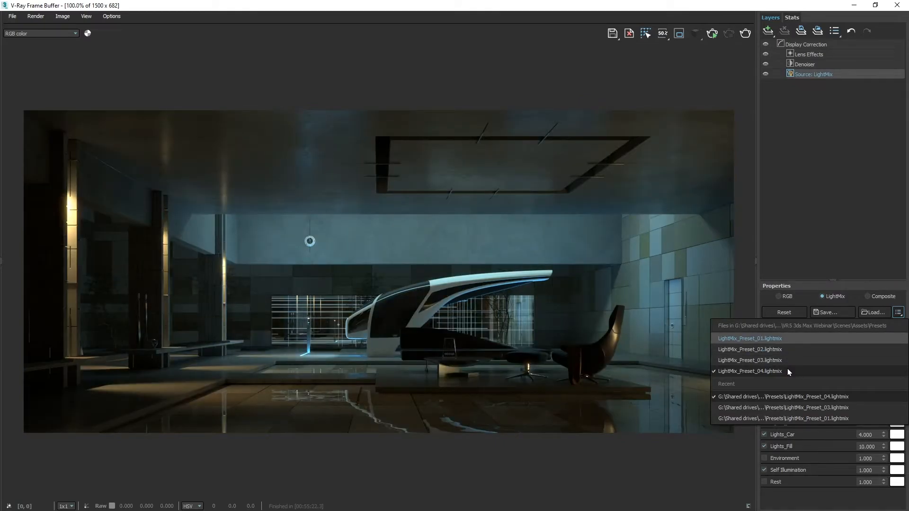
pyautogui.press('Return')
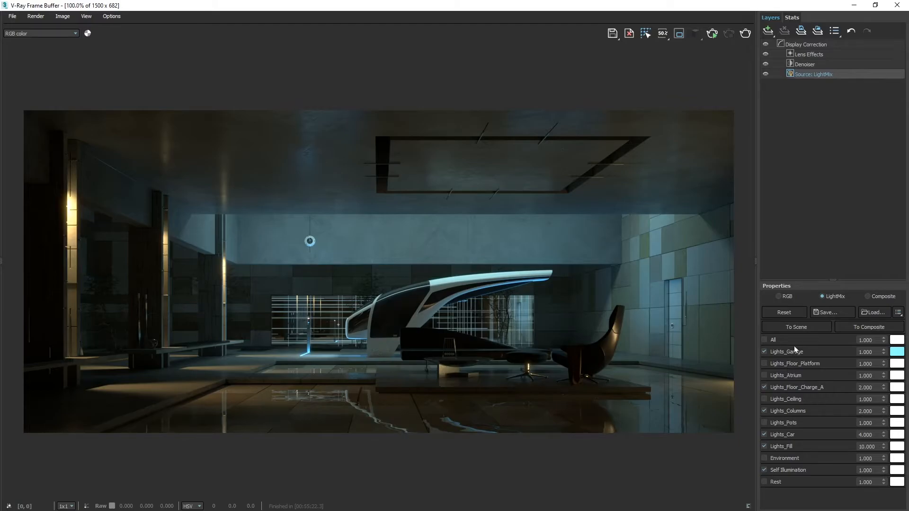
# - Reset the light mix to its default values and switch the source layer to Composite mode
pyautogui.click(798, 314)
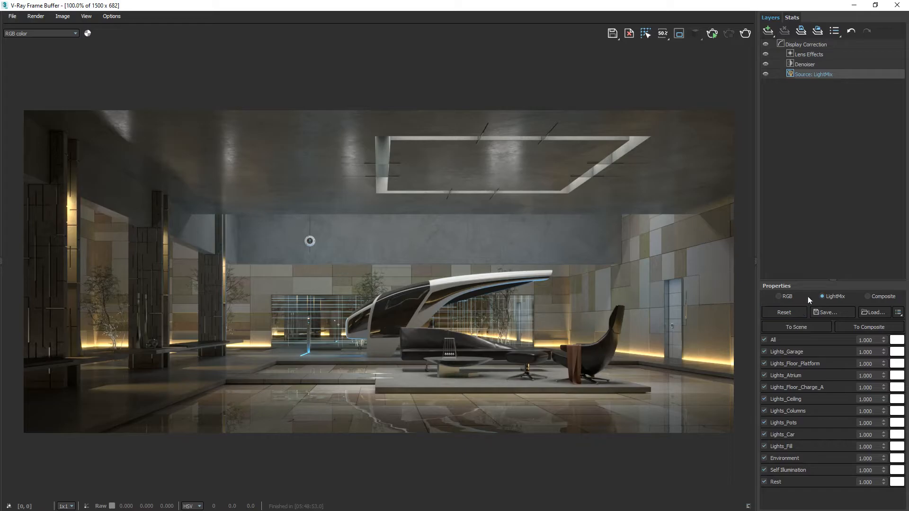
pyautogui.click(868, 296)
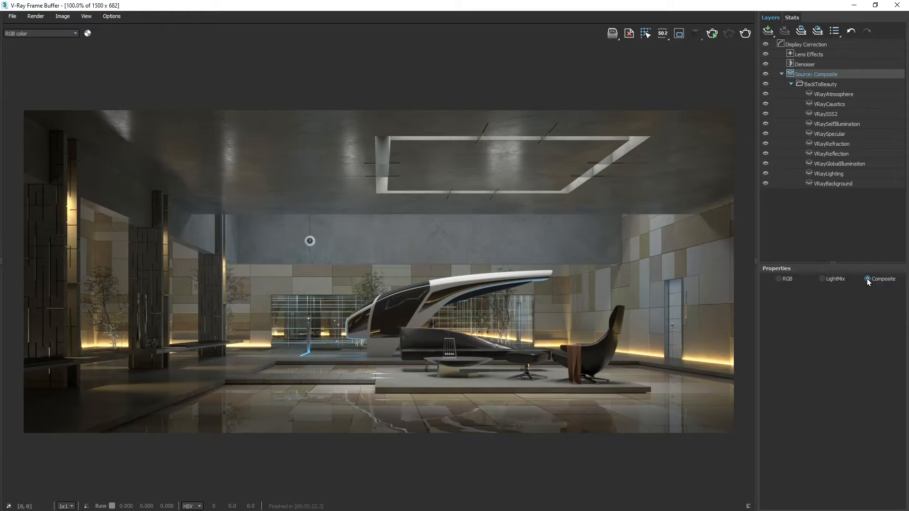
# - Hide the BackToBeauty composite layers from VRayLighting up to VRaySelfIllumination all at once
pyautogui.click(825, 173)
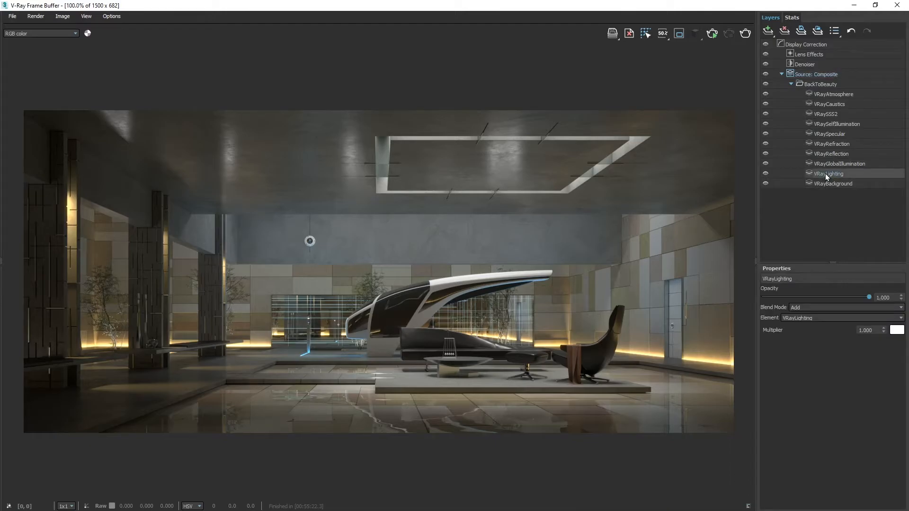
pyautogui.keyDown('shift'); pyautogui.click(824, 123); pyautogui.keyUp('shift')
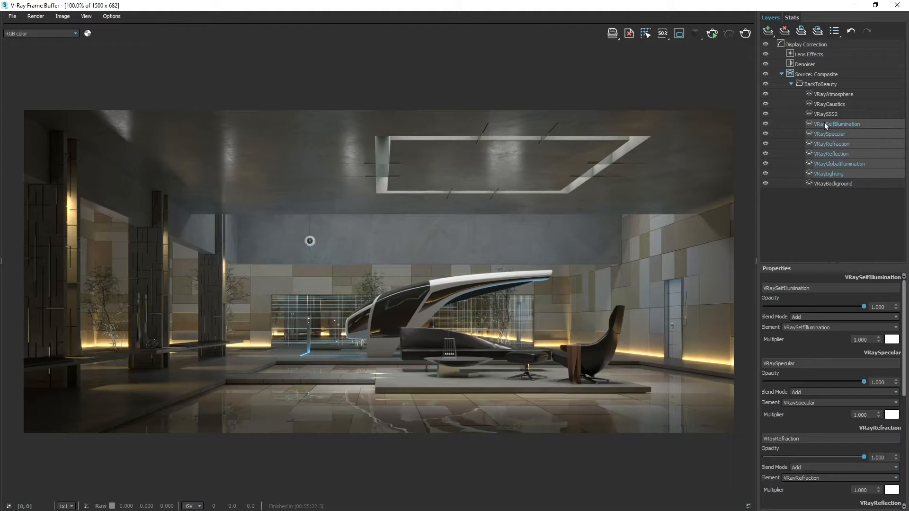
pyautogui.click(765, 124)
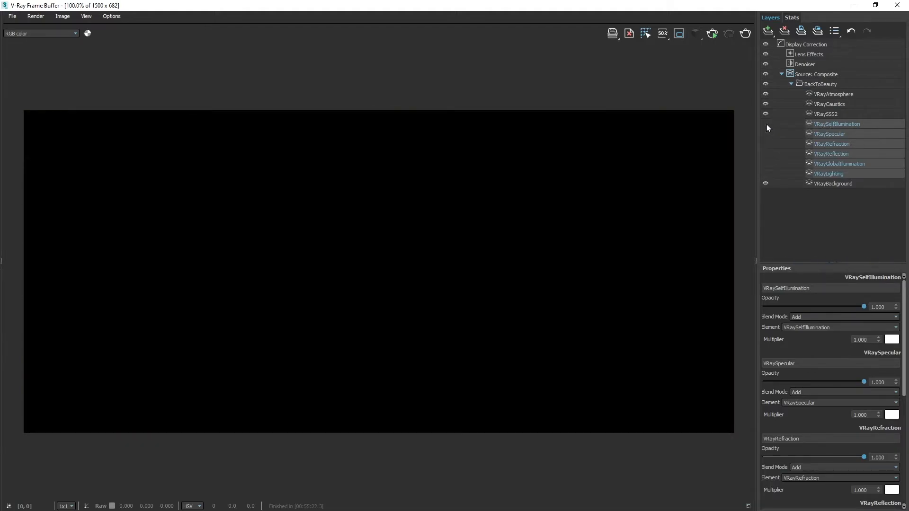
# - Turn the VRayLighting and VRayGlobalIllumination layers back on in the composite
pyautogui.click(826, 174)
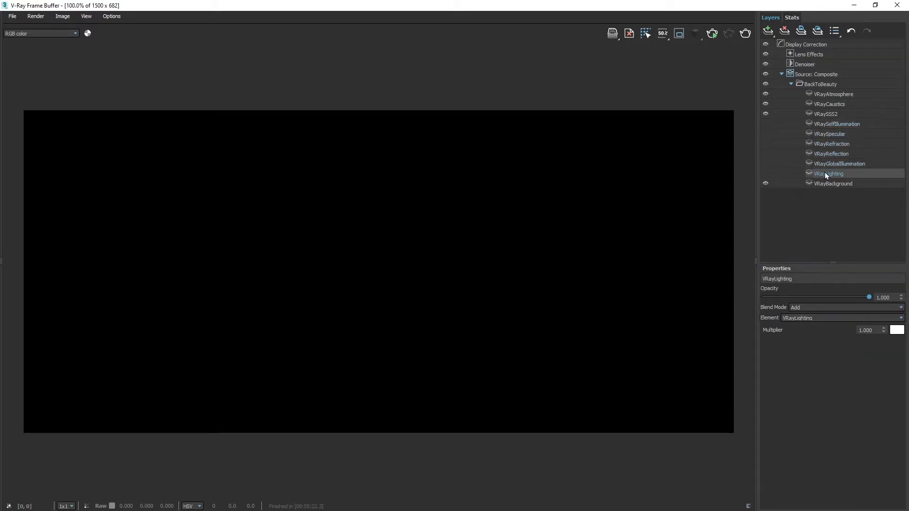
pyautogui.click(766, 174)
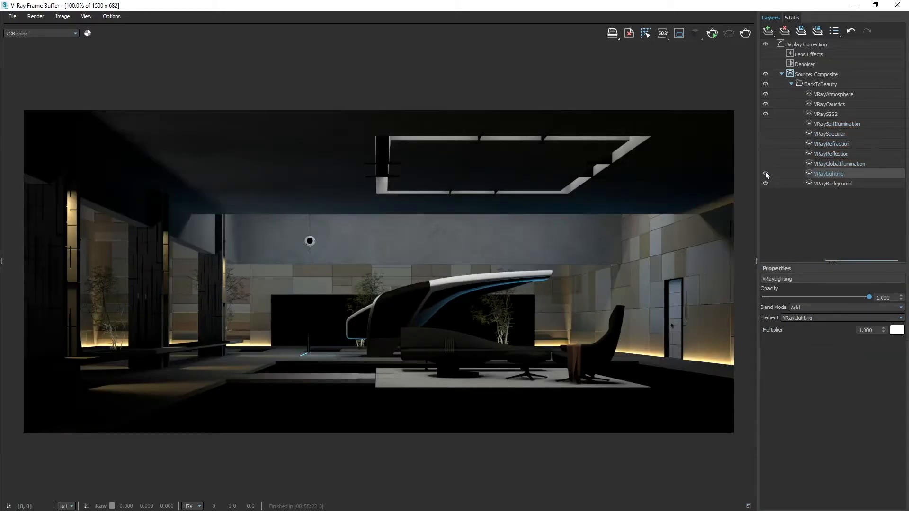
pyautogui.click(765, 164)
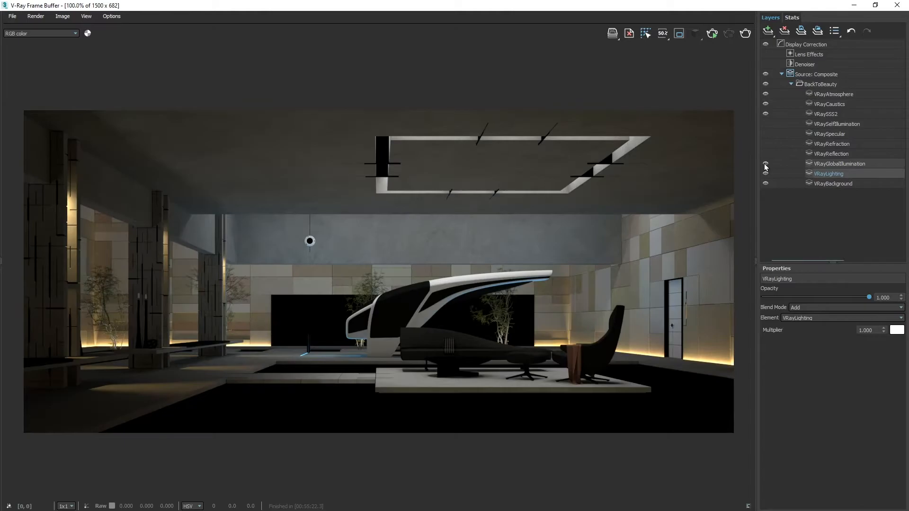
# - Turn the VRayReflection, VRayRefraction, VRaySpecular and VRaySelfIllumination layers back on in the composite
pyautogui.click(766, 154)
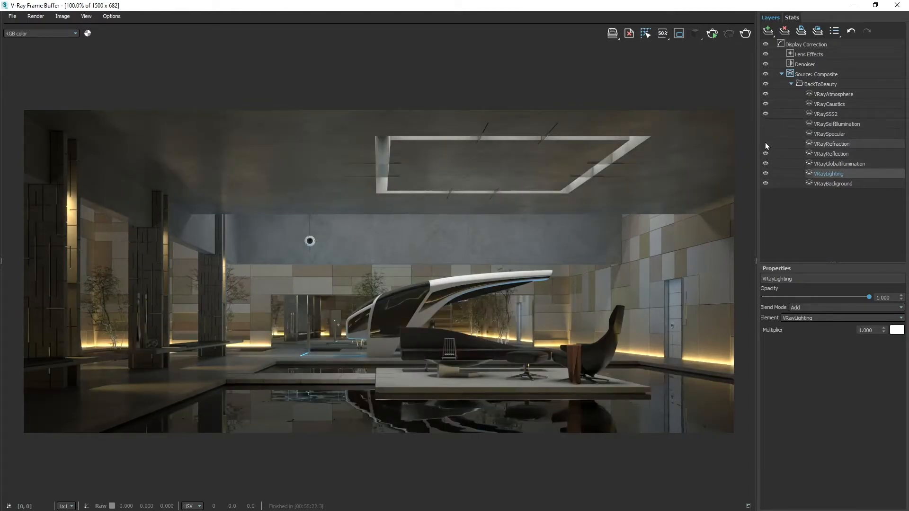
pyautogui.click(765, 144)
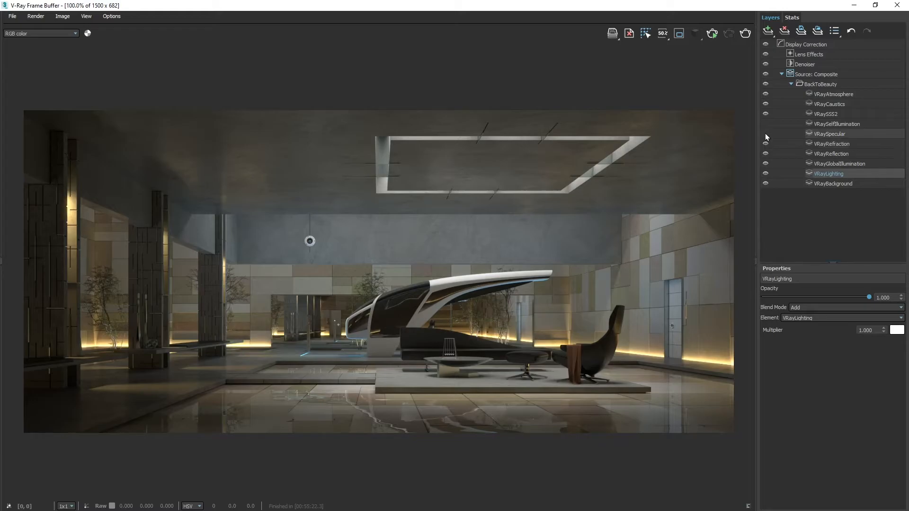
pyautogui.click(765, 134)
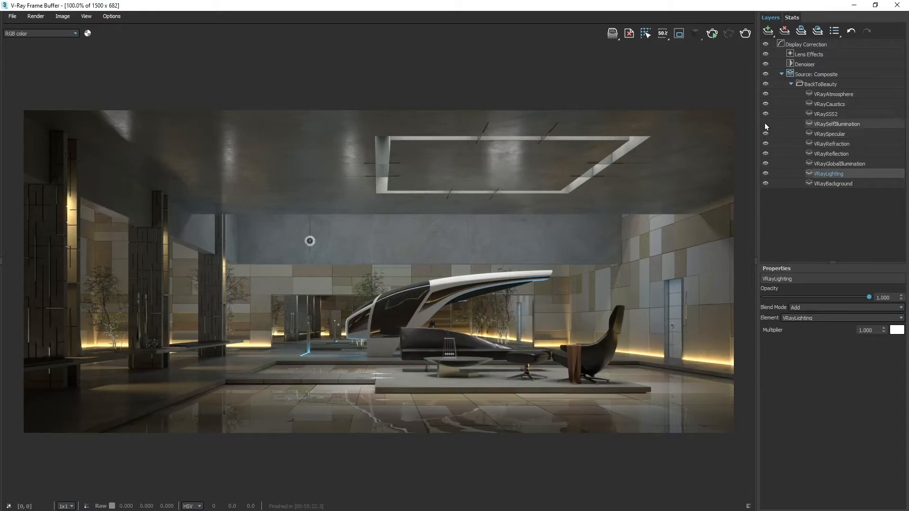
pyautogui.click(766, 124)
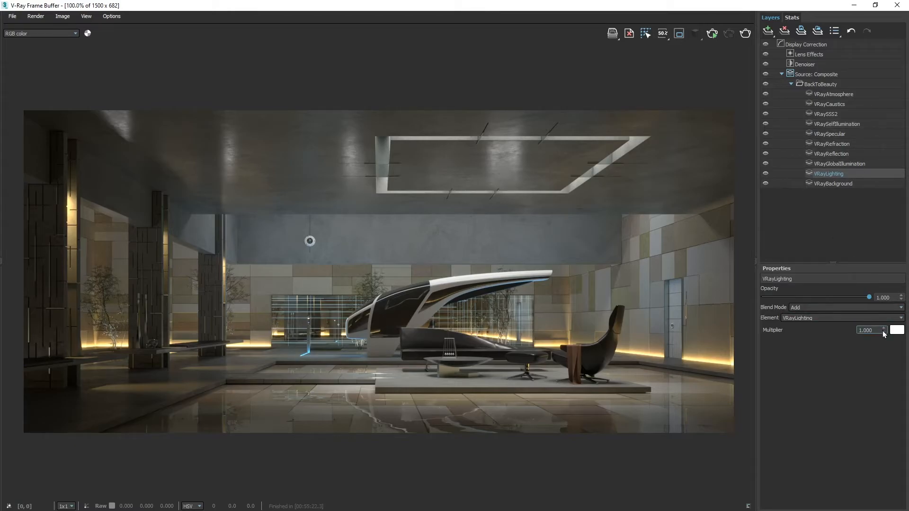
# - Set the VRayLighting layer's multiplier to 1.740 and its opacity to 0.638, keeping the Add blend mode
pyautogui.moveTo(882, 331); pyautogui.dragTo(878, 261)
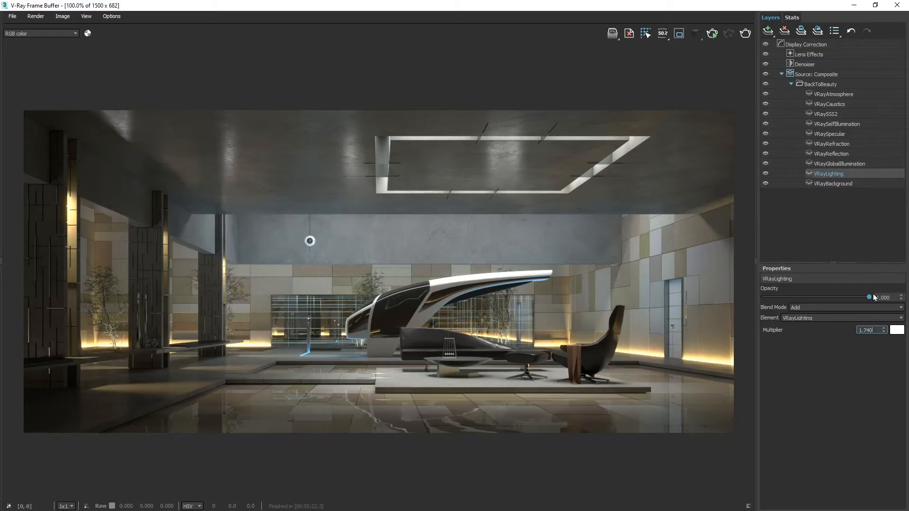
pyautogui.moveTo(870, 297); pyautogui.dragTo(831, 299)
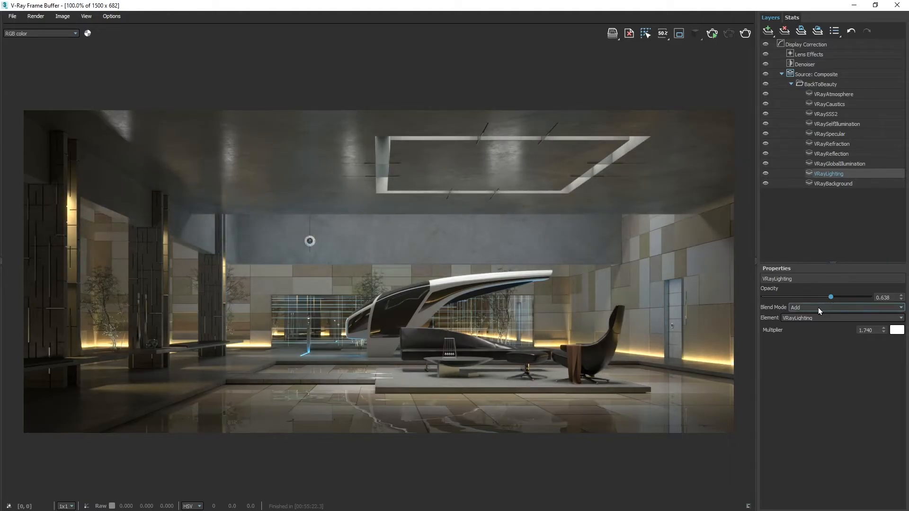
pyautogui.click(818, 310)
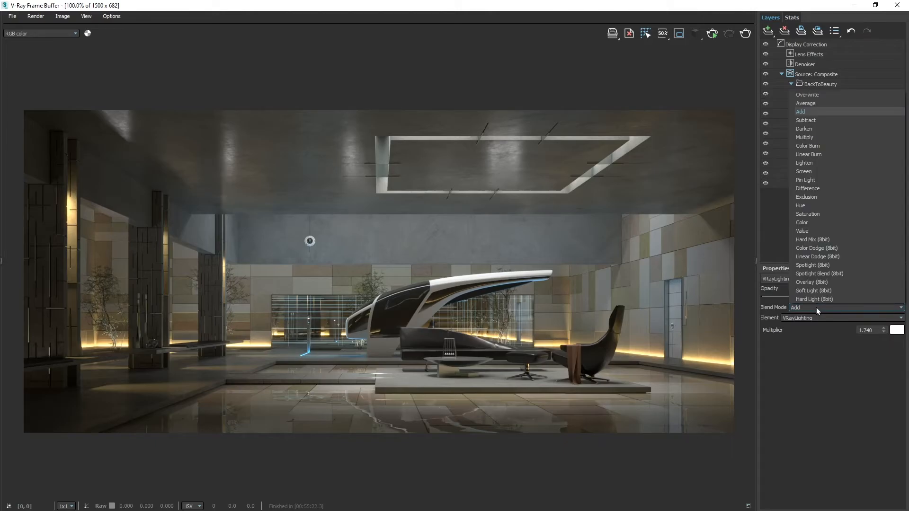
pyautogui.click(815, 308)
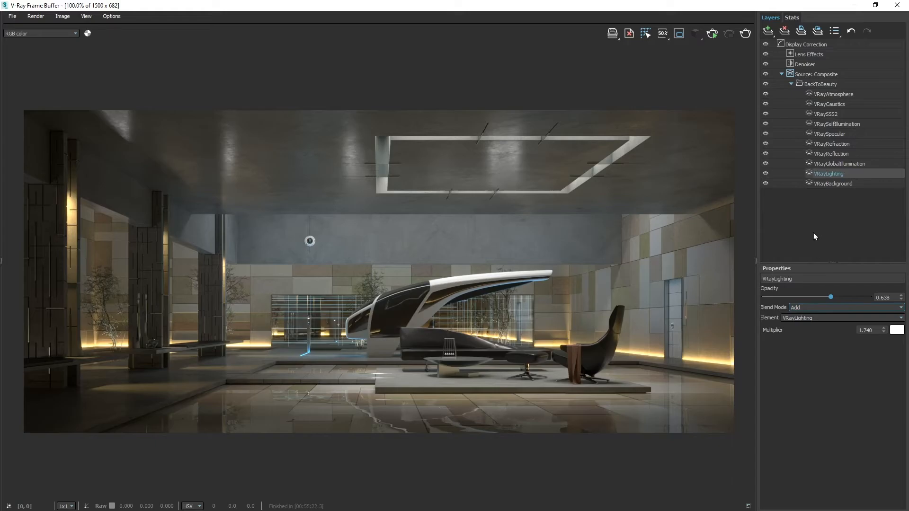
# - Add a Curves correction to the VRayReflection layer, place a master curve point at about (0.604, 0.606) and steepen its tangent
pyautogui.click(815, 153)
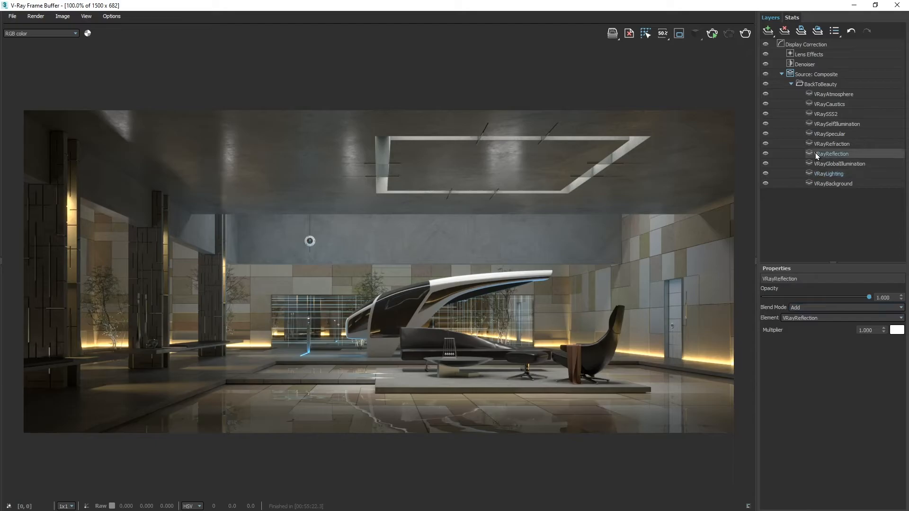
pyautogui.click(769, 31)
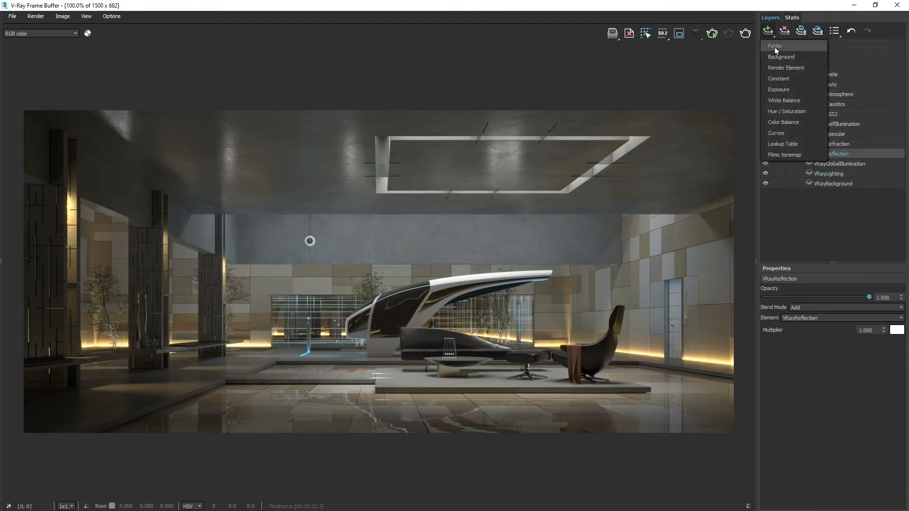
pyautogui.click(776, 133)
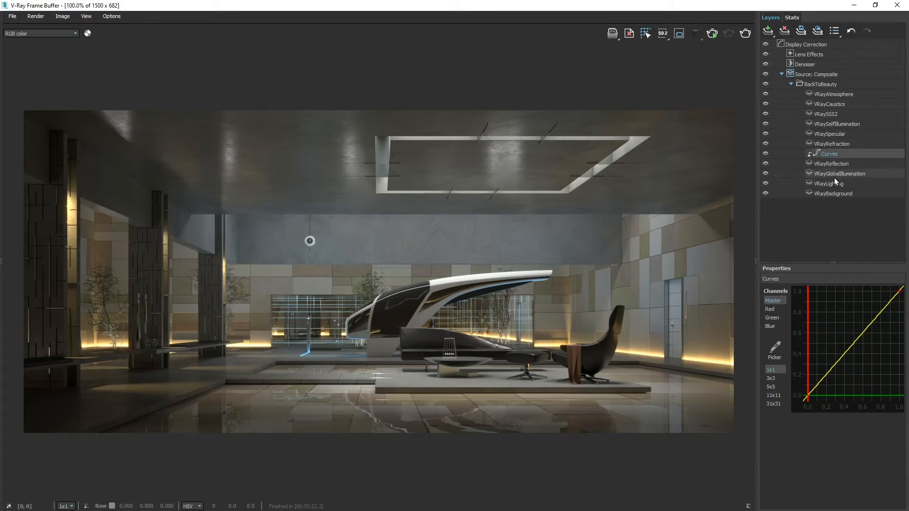
pyautogui.click(862, 331)
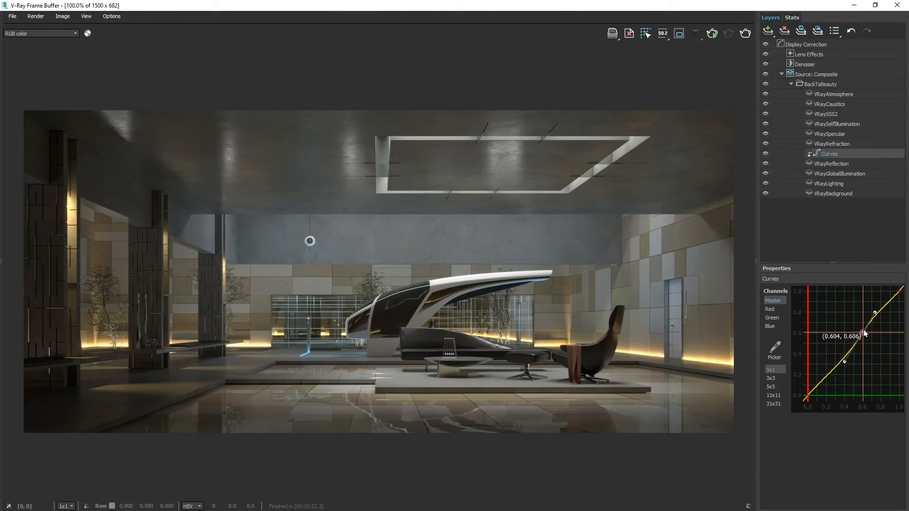
pyautogui.moveTo(843, 362); pyautogui.dragTo(837, 384)
pyautogui.rightClick(837, 383)
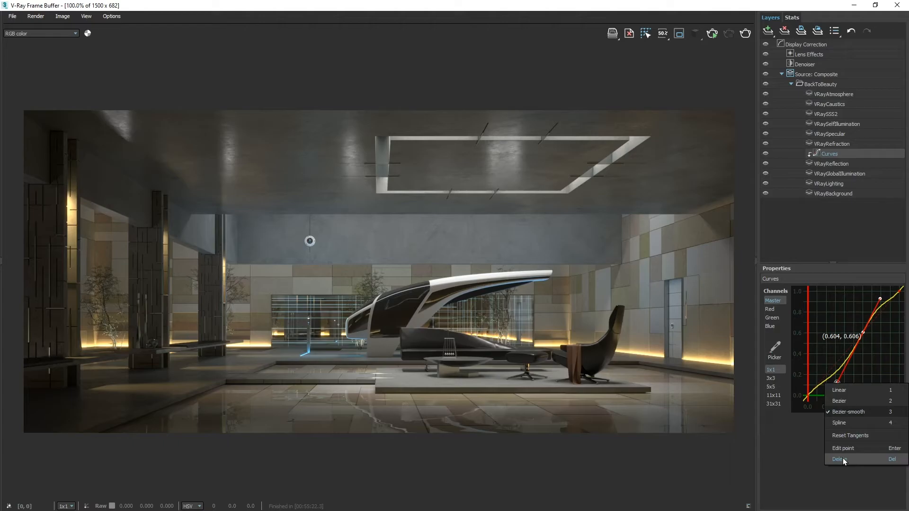
pyautogui.click(838, 316)
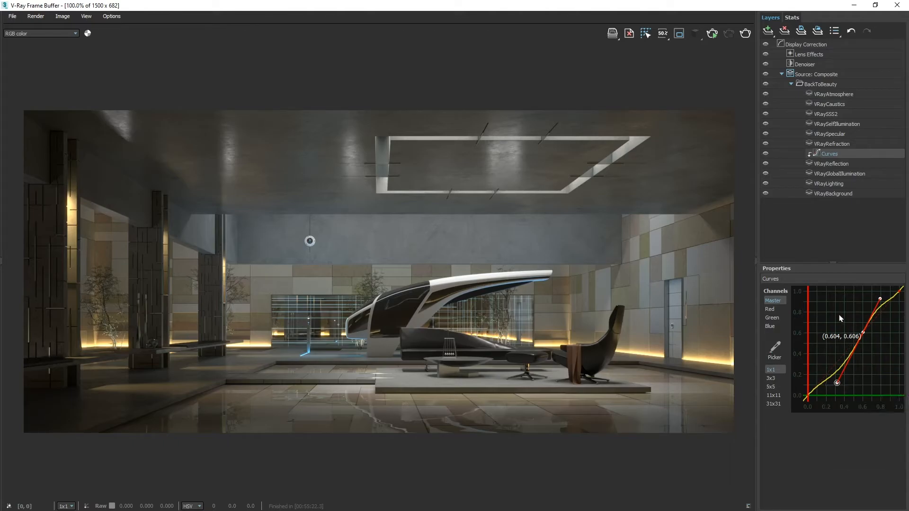
pyautogui.rightClick(846, 306)
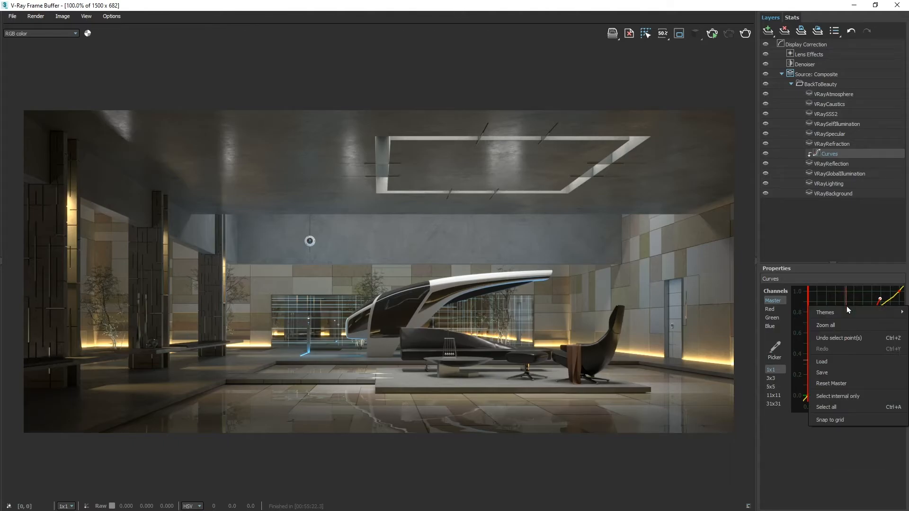
pyautogui.moveTo(837, 314)
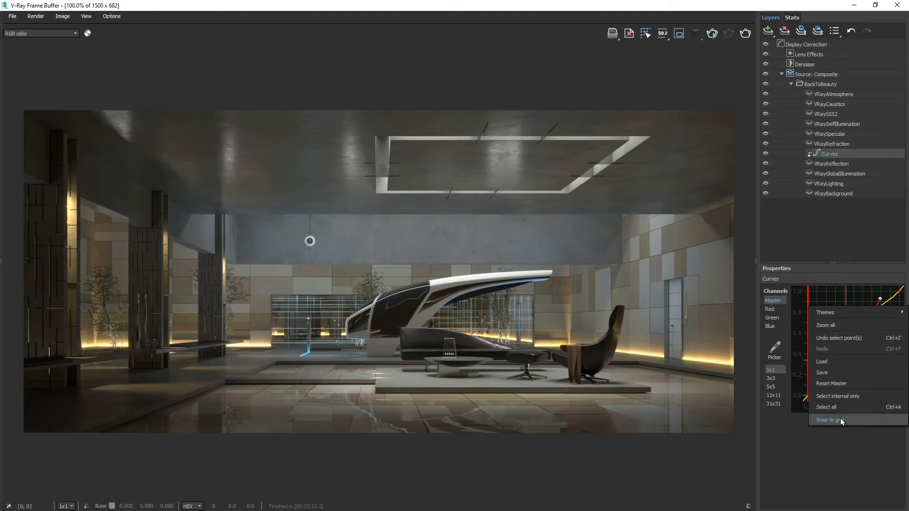
pyautogui.click(795, 425)
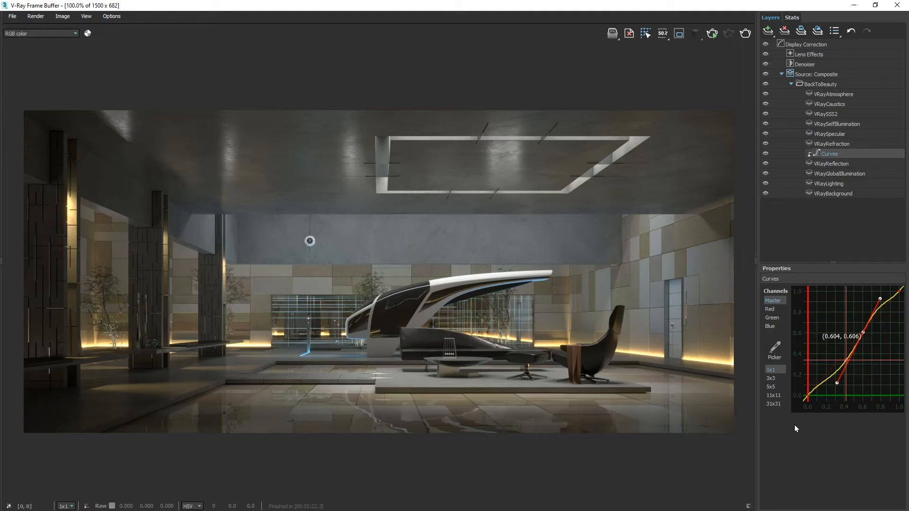
# - Brighten the reflections by moving the master curve point to about (0.427, 0.72)
pyautogui.moveTo(863, 333); pyautogui.dragTo(846, 321)
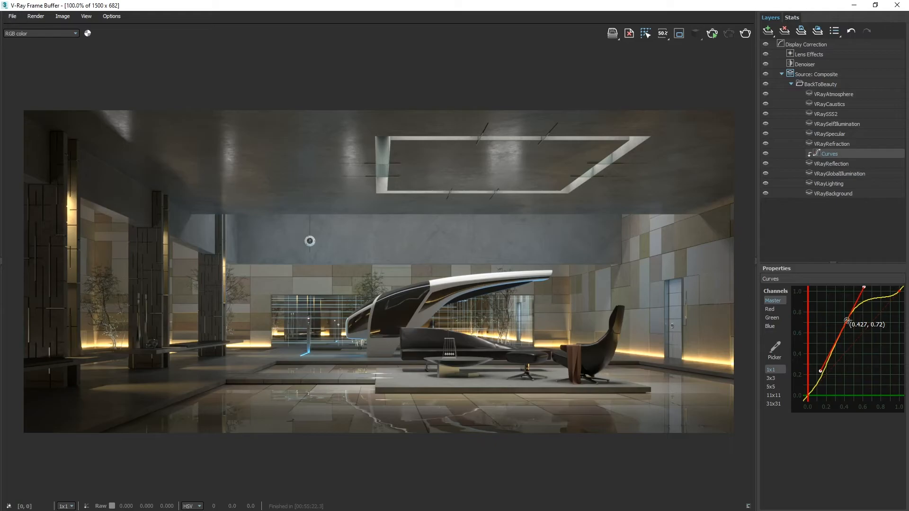
# - Add a Filmic tonemap layer above Lens Effects, outside the composite folder
pyautogui.click(823, 224)
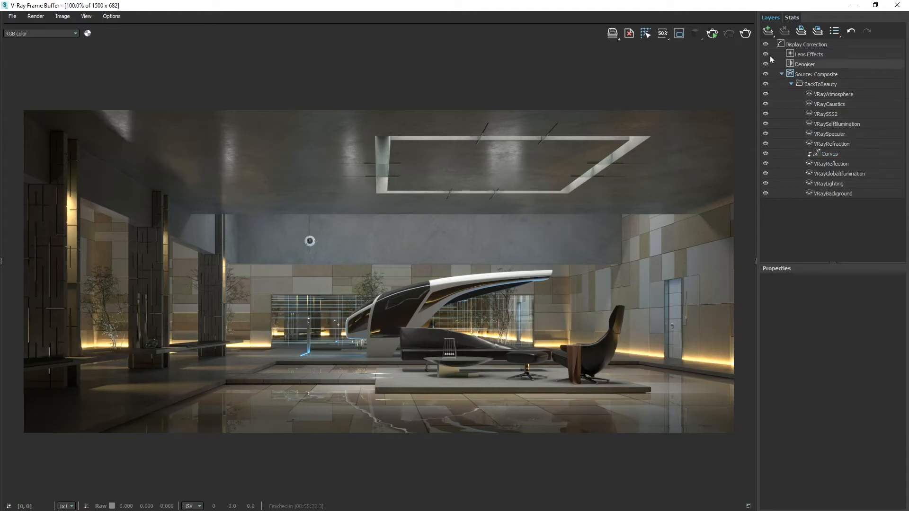
pyautogui.click(767, 31)
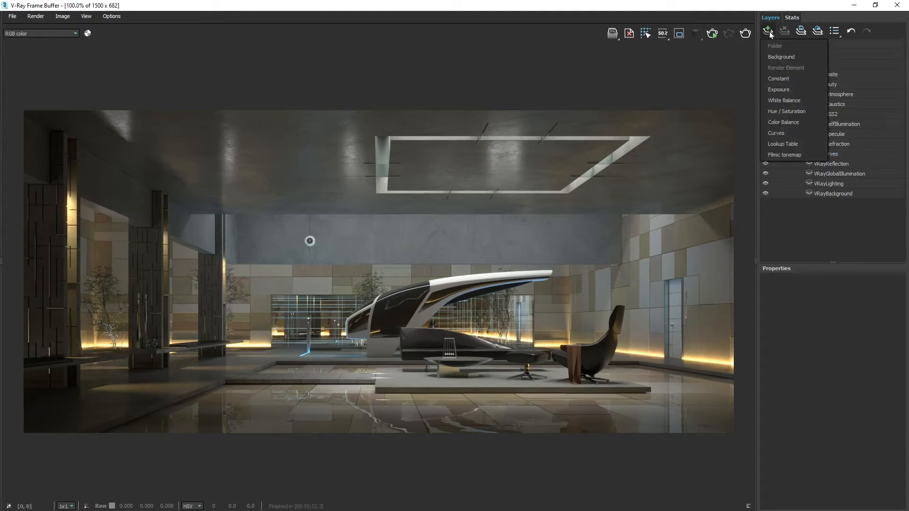
pyautogui.click(785, 154)
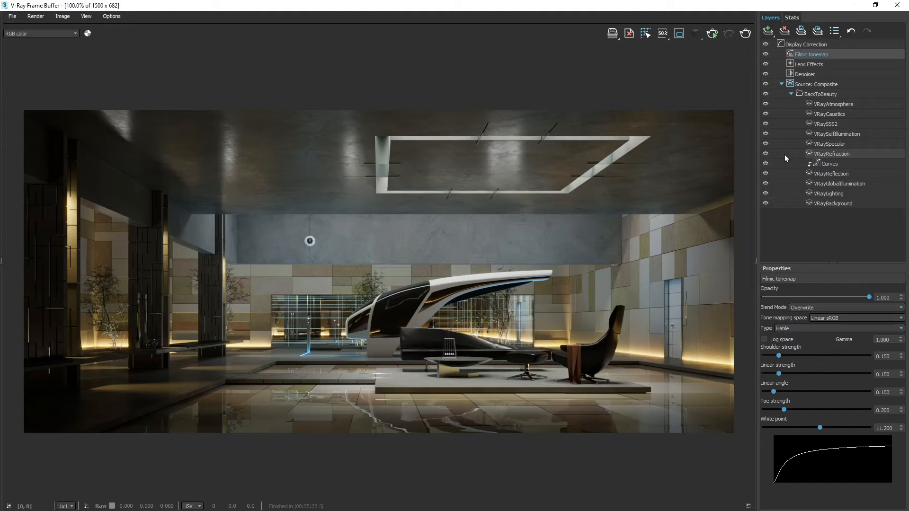
# - Compare the tone mapping types Linear, Hejl-Dawson, AMPAS and Hable on the Filmic tonemap layer and settle on Power curve
pyautogui.click(799, 328)
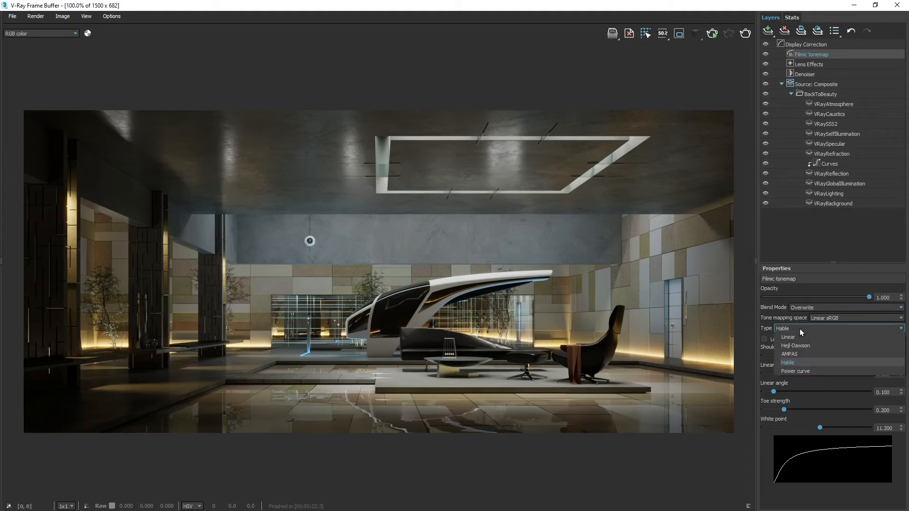
pyautogui.click(796, 336)
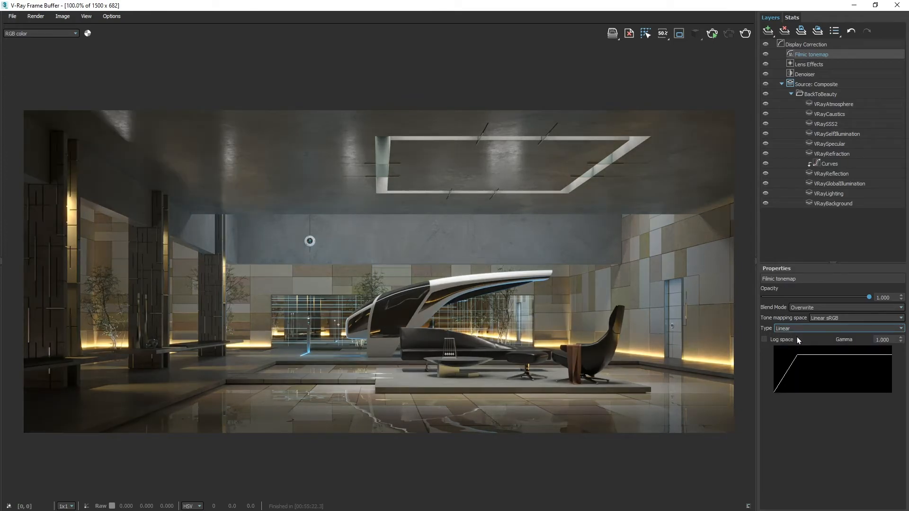
pyautogui.press('Down')
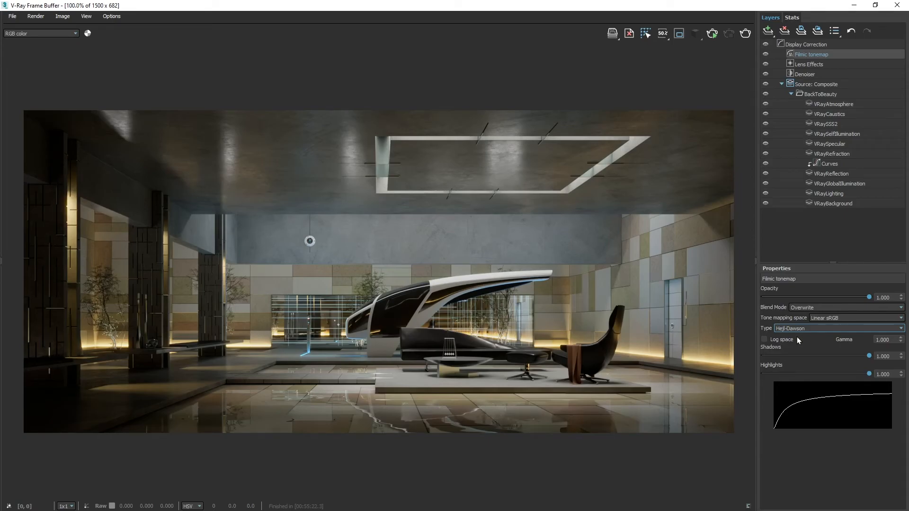
pyautogui.press('Down')
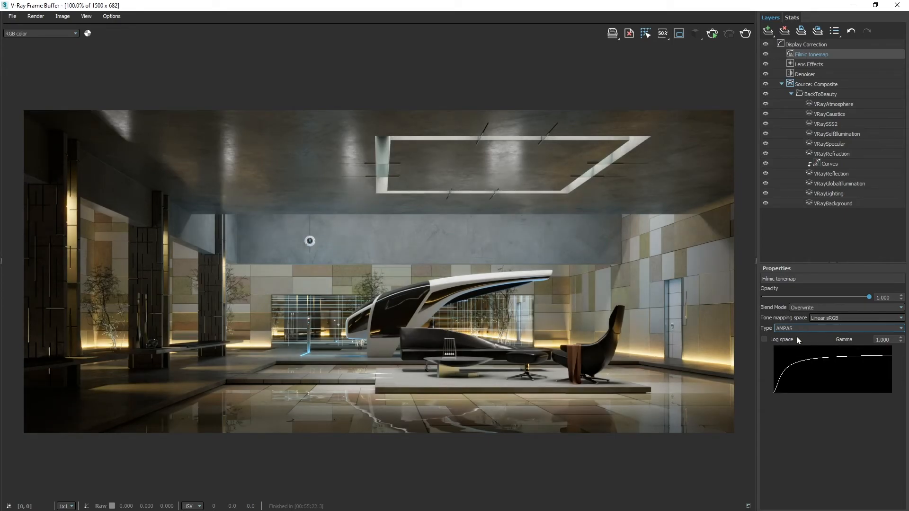
pyautogui.press('Down')
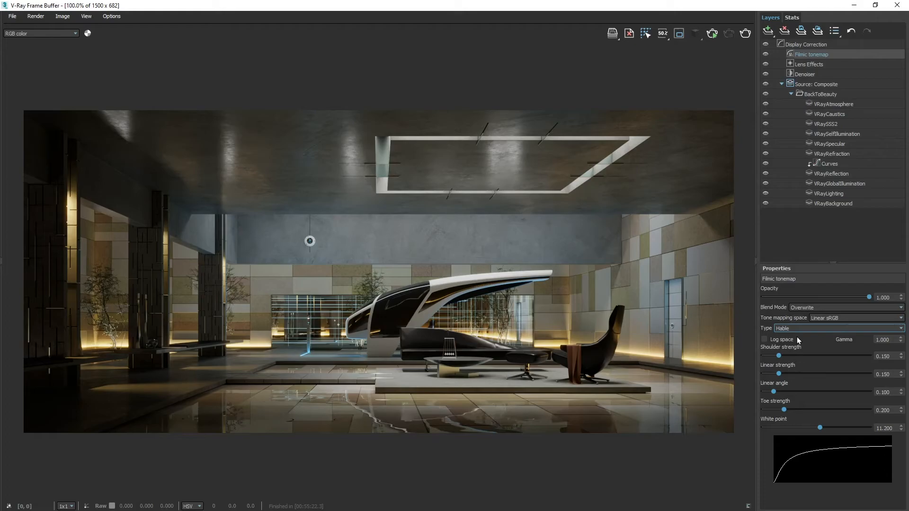
pyautogui.press('Down')
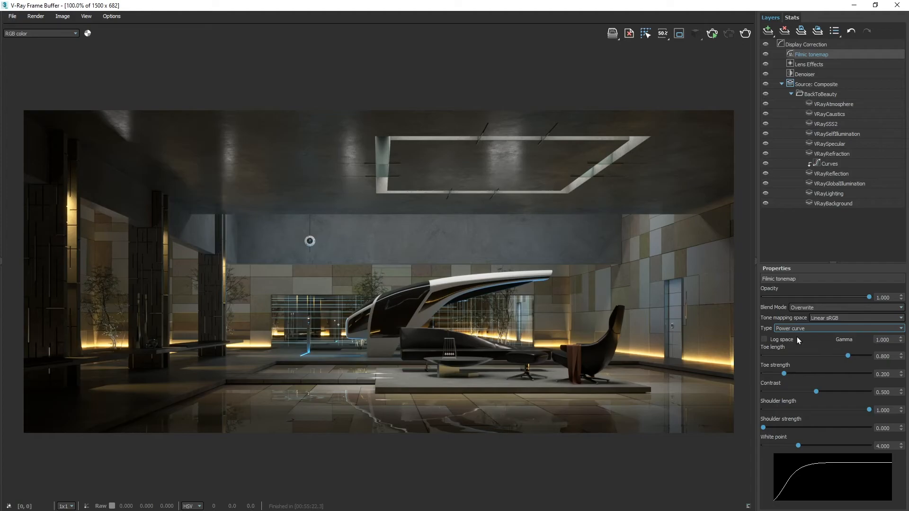
# - Set the Power curve tonemap's toe length to 0.237, toe strength to 0.170 and shoulder strength to 0.268
pyautogui.moveTo(847, 355); pyautogui.dragTo(788, 357)
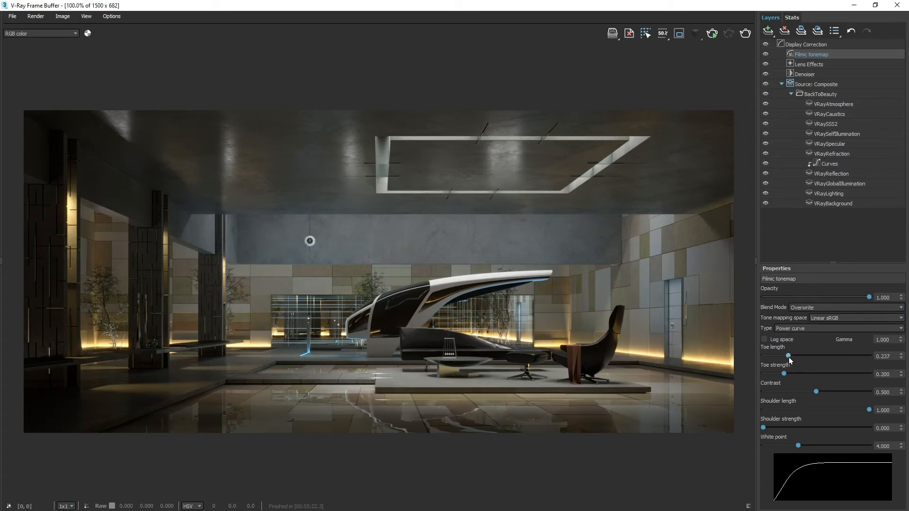
pyautogui.moveTo(784, 374)
pyautogui.mouseDown()
pyautogui.moveTo(766, 375)
pyautogui.moveTo(795, 374)
pyautogui.mouseUp()
pyautogui.moveTo(763, 427); pyautogui.dragTo(767, 427)
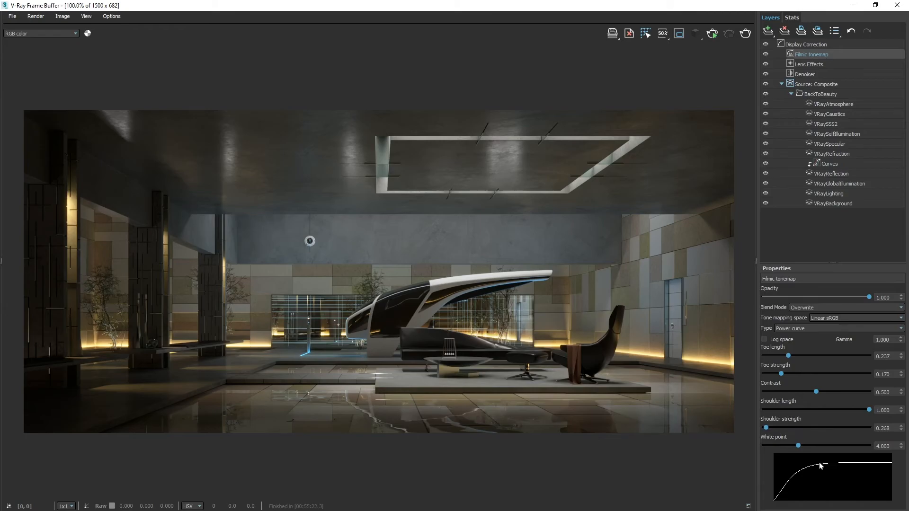
# - Save the current layer tree as the preset file Layers_Preset_01 in the Presets folder
pyautogui.click(800, 32)
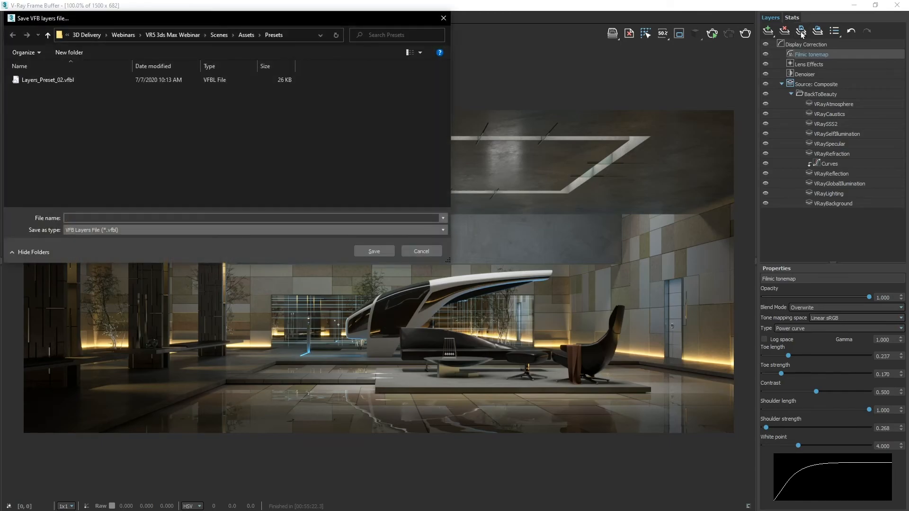
pyautogui.write('La')
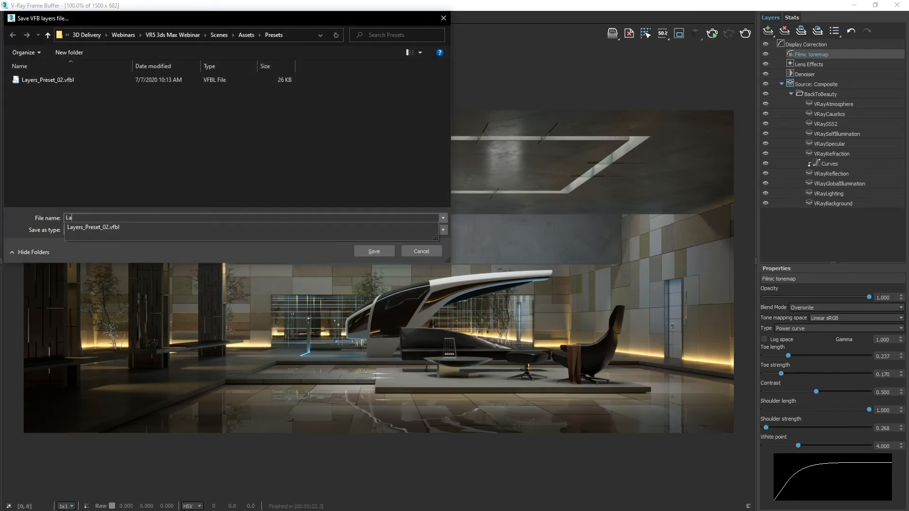
pyautogui.write('yers_Preset_01')
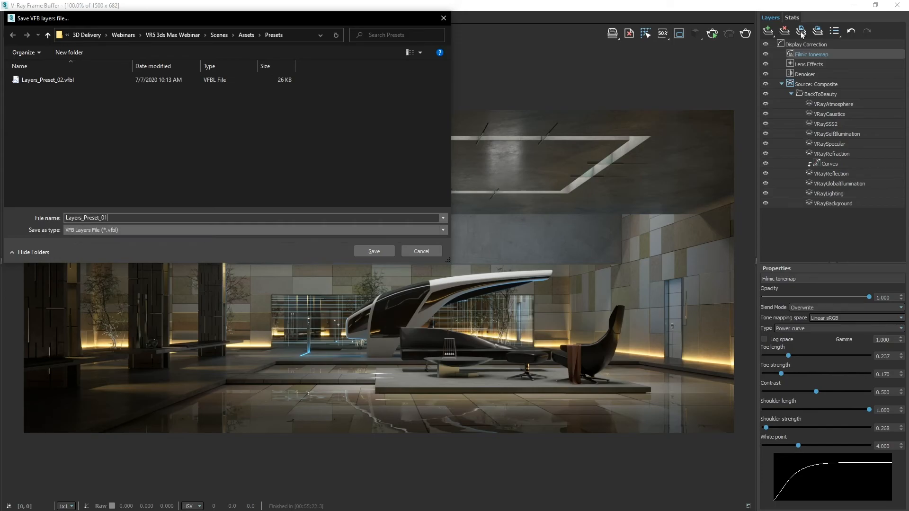
pyautogui.click(380, 252)
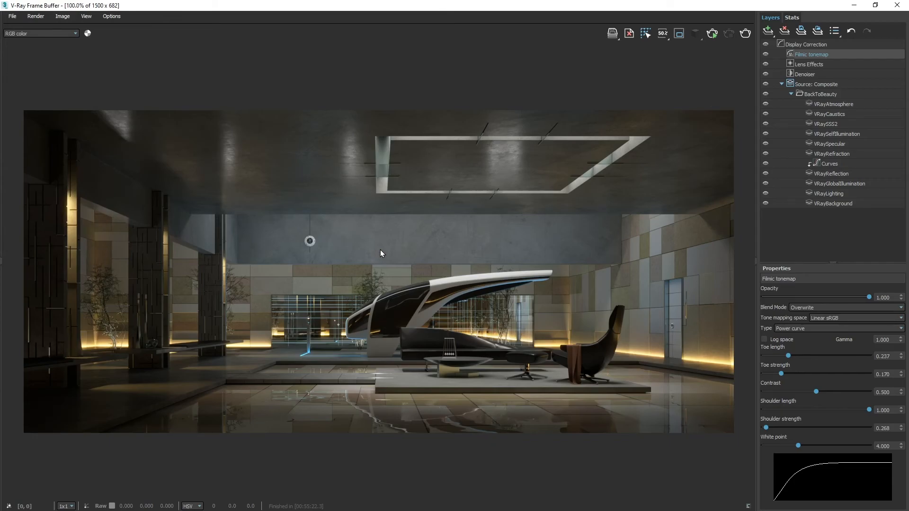
# - Load the layer tree from the preset file Layers_Preset_02.vfbl in the Presets folder
pyautogui.click(818, 31)
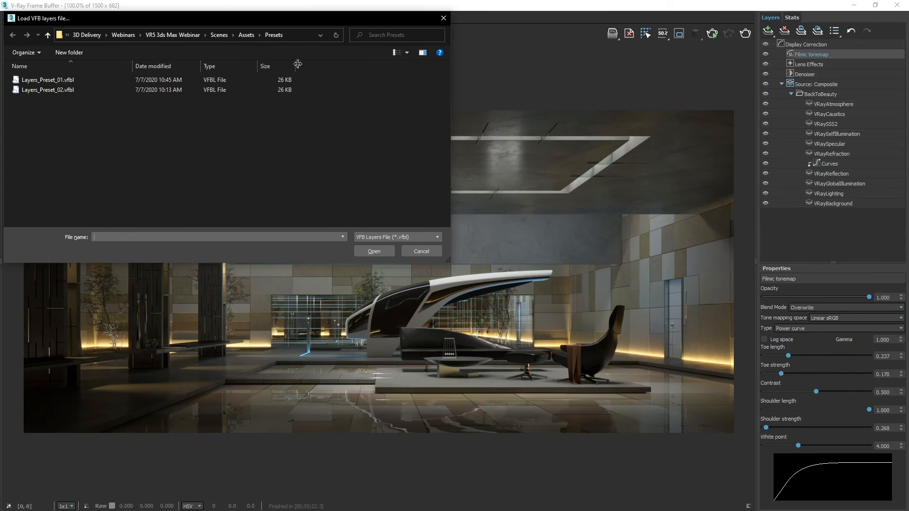
pyautogui.click(44, 88)
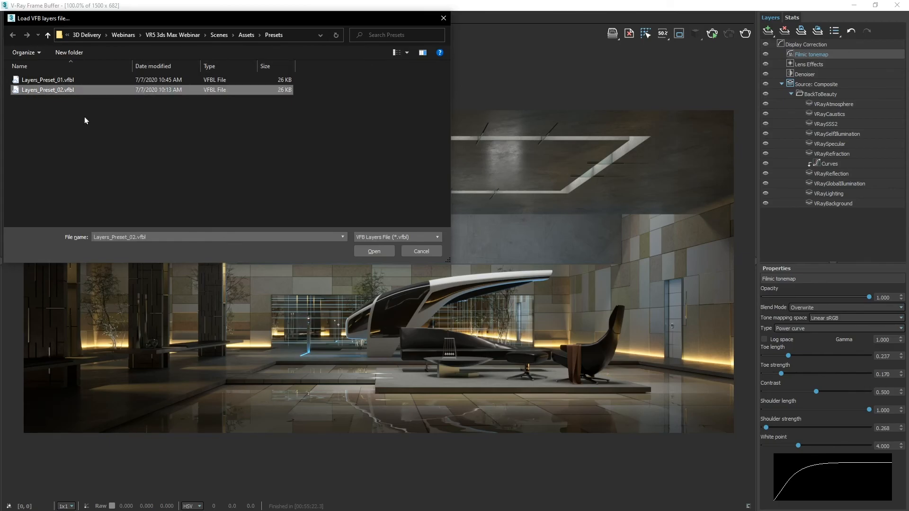
pyautogui.click(366, 253)
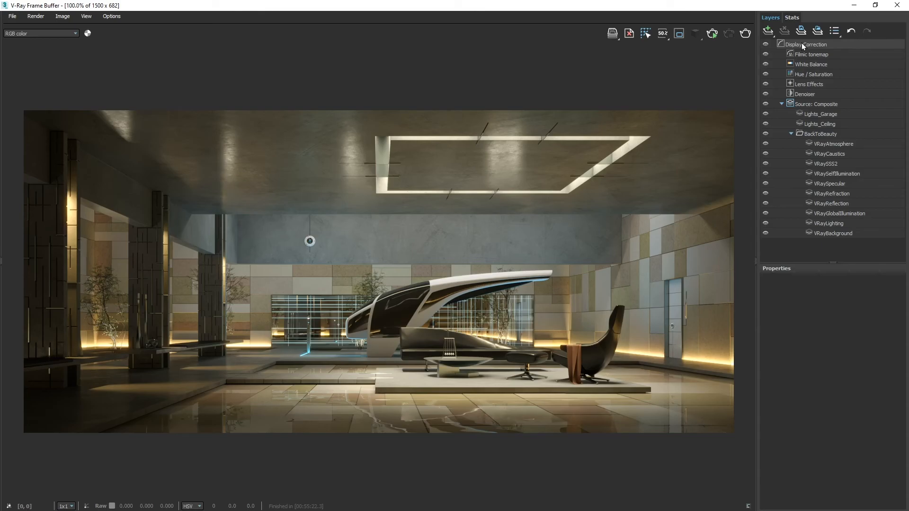
# - Apply Layers_Preset_02.vfbl again, this time from the quick list of layer presets
pyautogui.click(834, 31)
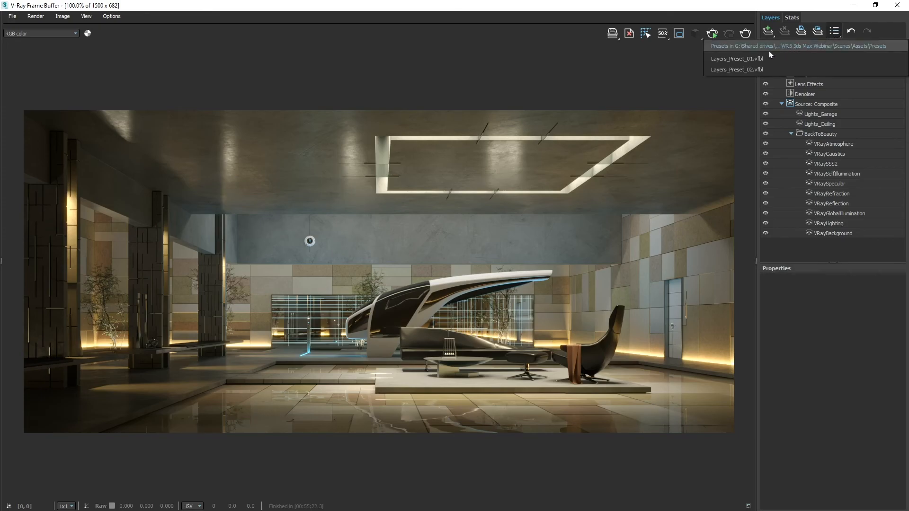
pyautogui.moveTo(749, 61)
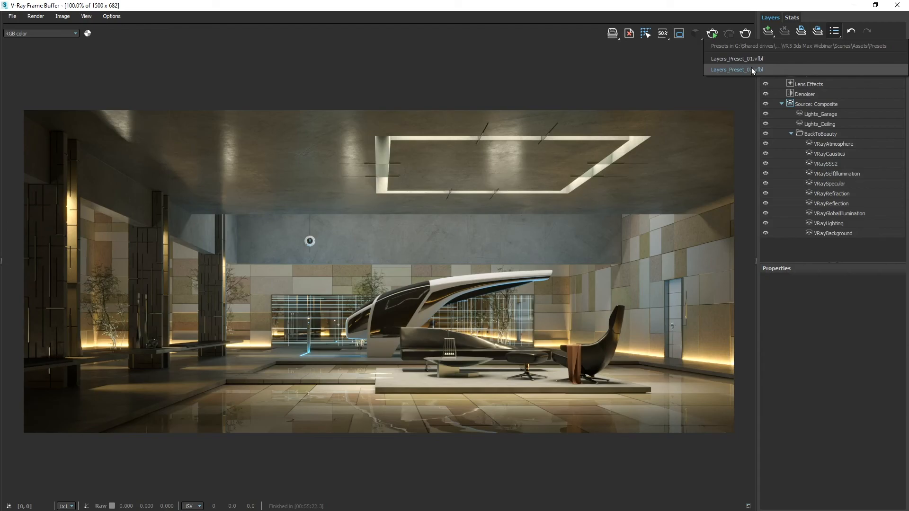
pyautogui.click(751, 69)
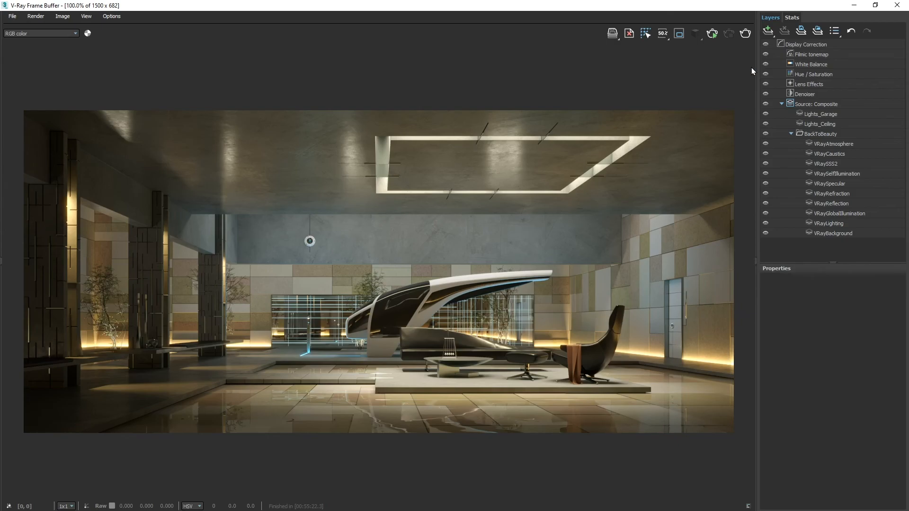
# - Save all image channels to a single V-Ray image file named Interior.vrimg in the VR5 3ds Max Webinar Rendering folder
pyautogui.click(615, 35)
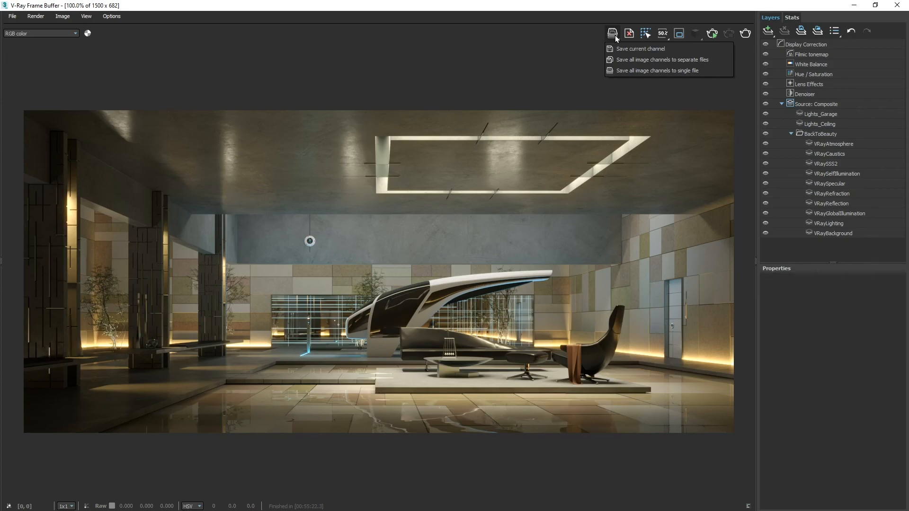
pyautogui.click(618, 70)
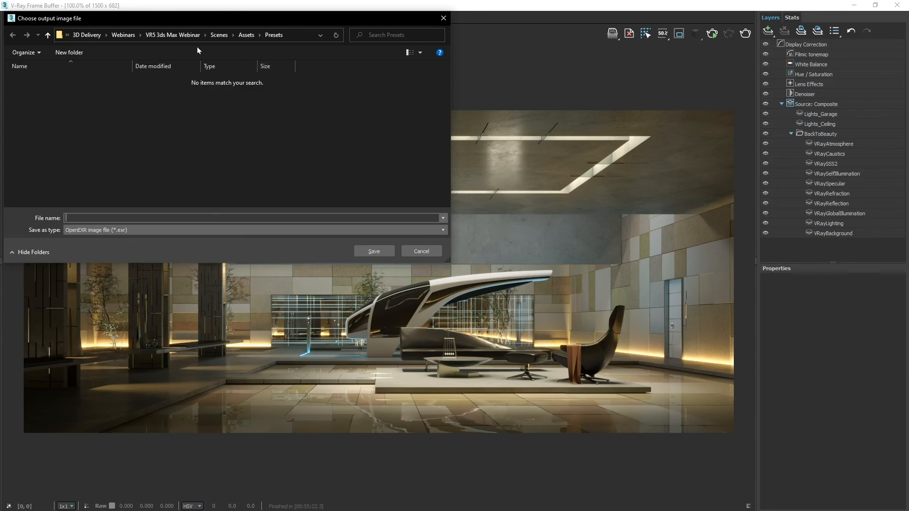
pyautogui.click(177, 35)
pyautogui.doubleClick(29, 101)
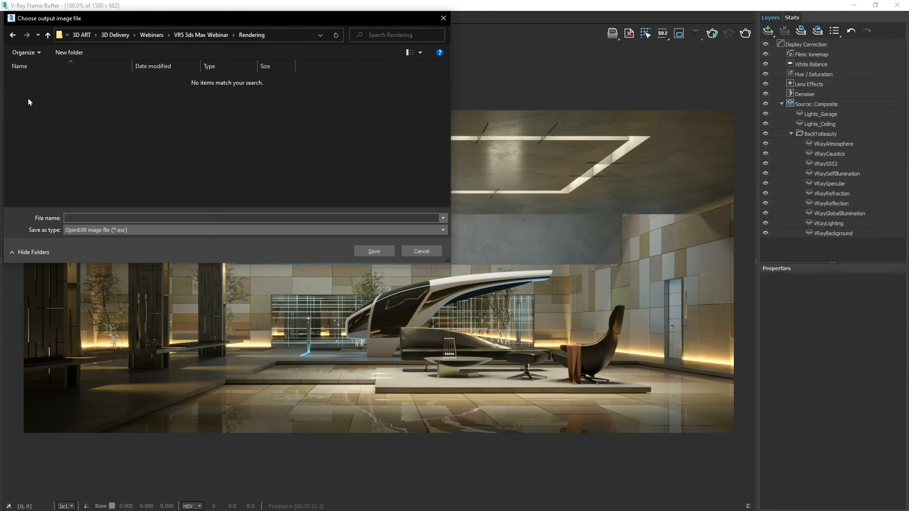
pyautogui.click(79, 217)
pyautogui.write('Interior')
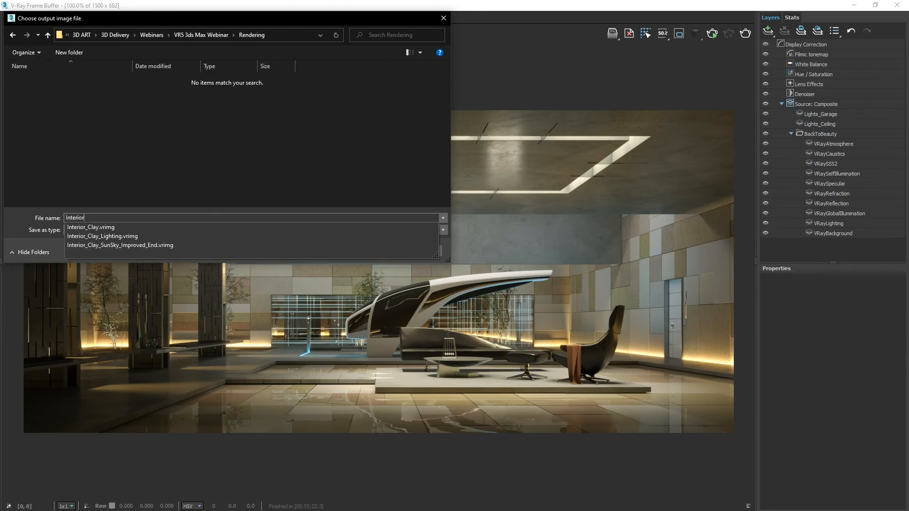
pyautogui.click(58, 245)
pyautogui.click(158, 230)
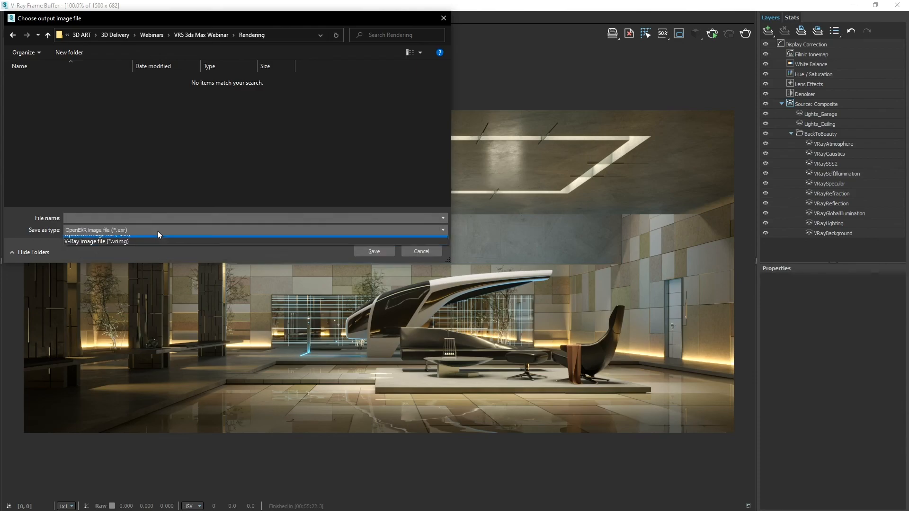
pyautogui.click(153, 245)
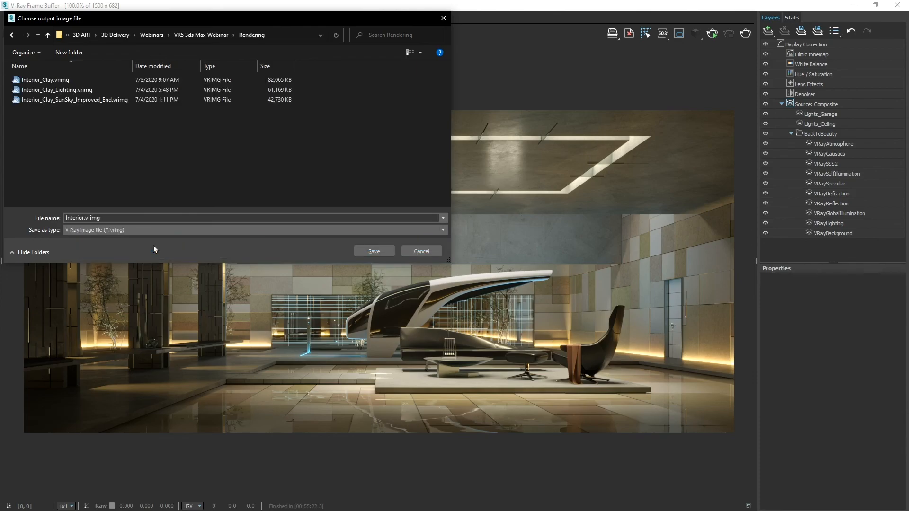
pyautogui.click(383, 256)
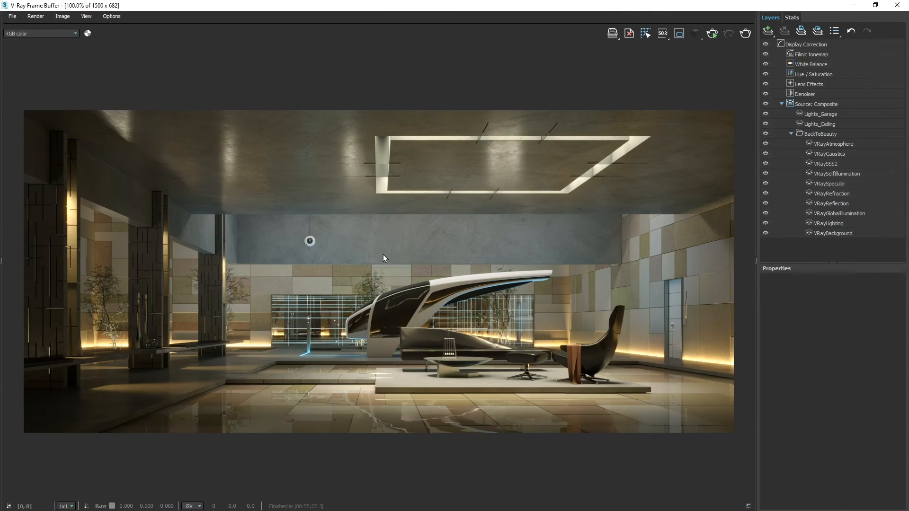